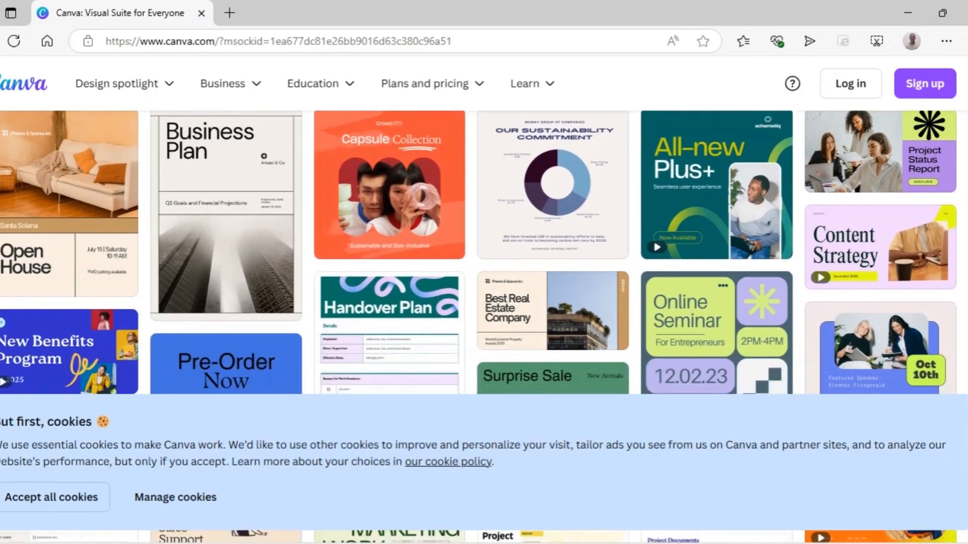
Look through the template gallery and the AI section on the Canva home page.
scroll(484, 252, "down", 3)
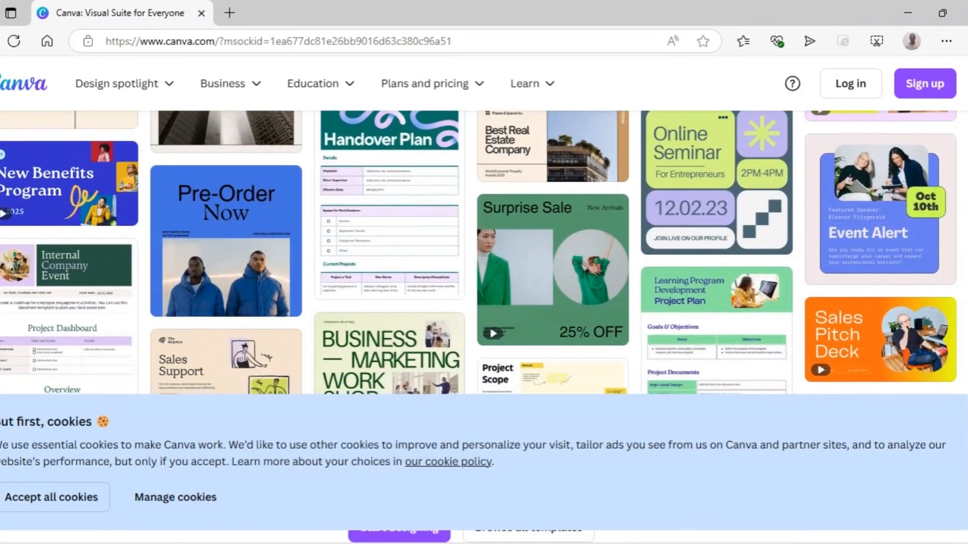
scroll(484, 252, "down", 3)
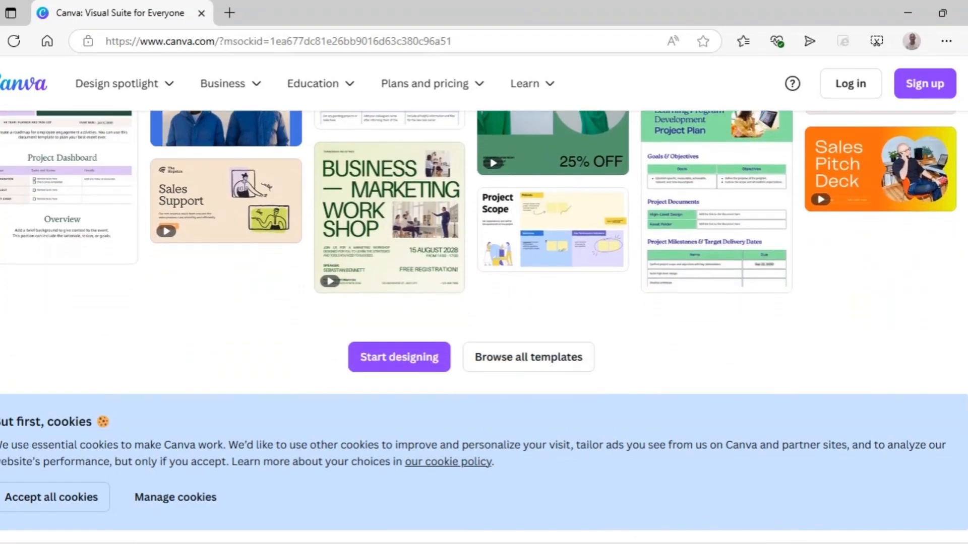
scroll(484, 252, "down", 3)
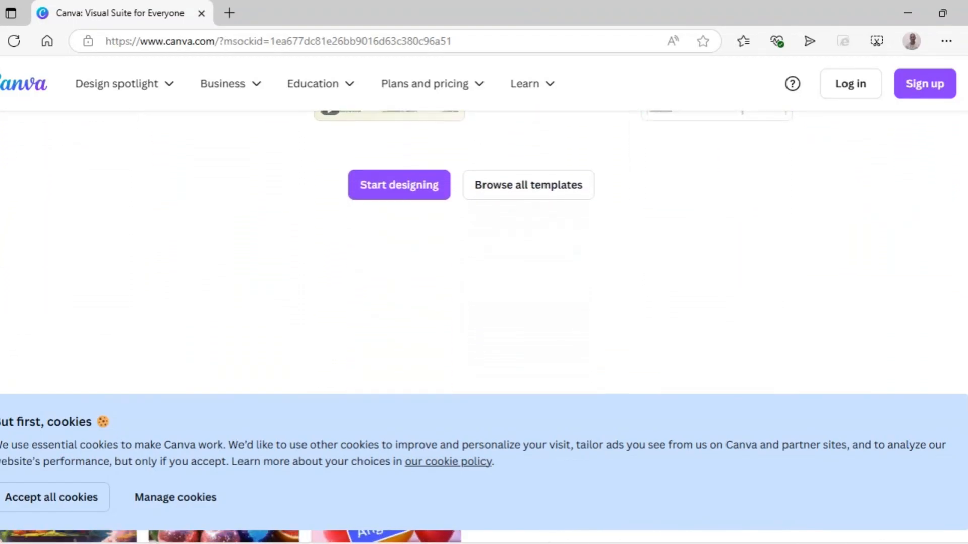
scroll(484, 253, "down", 3)
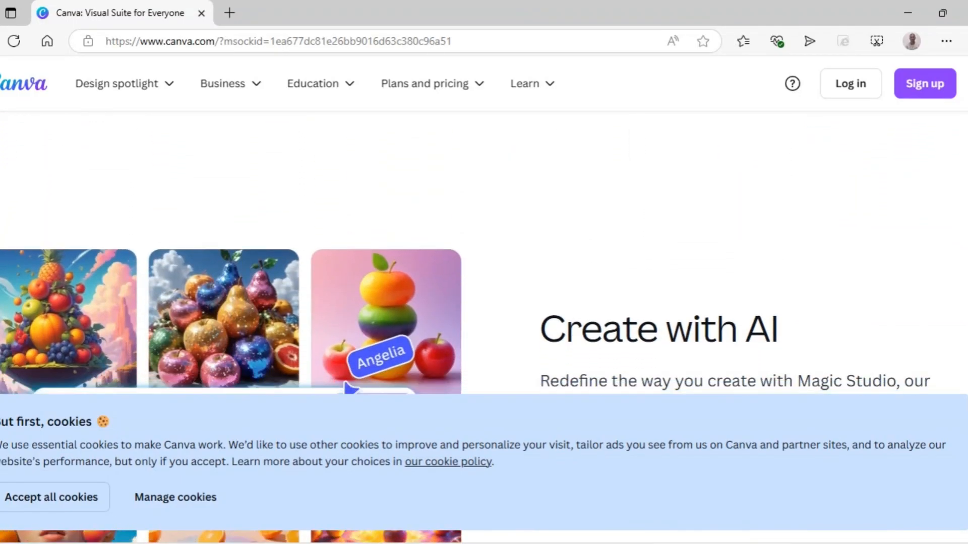
scroll(484, 252, "down", 3)
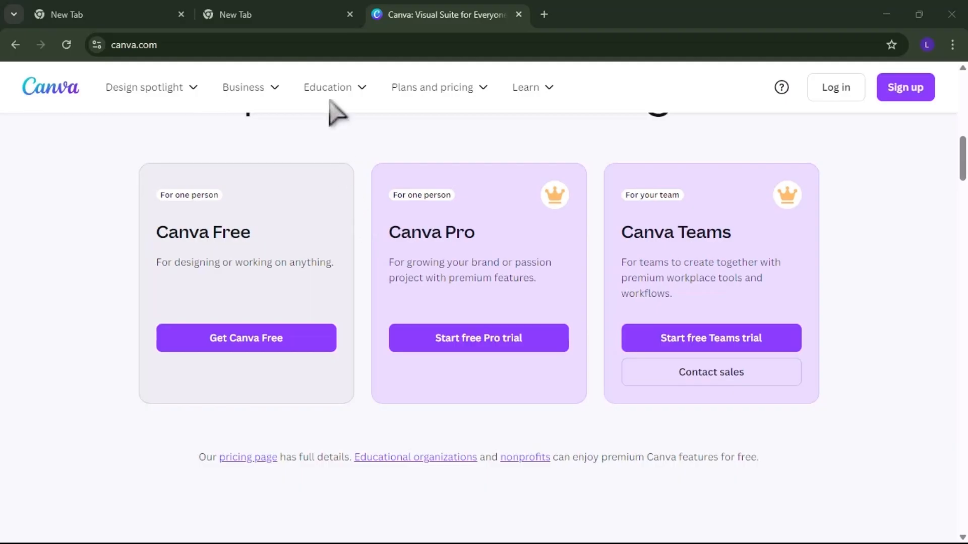
Sign up for a Canva account with an e-mail address and submit the account name.
scroll(227, 211, "up", 10)
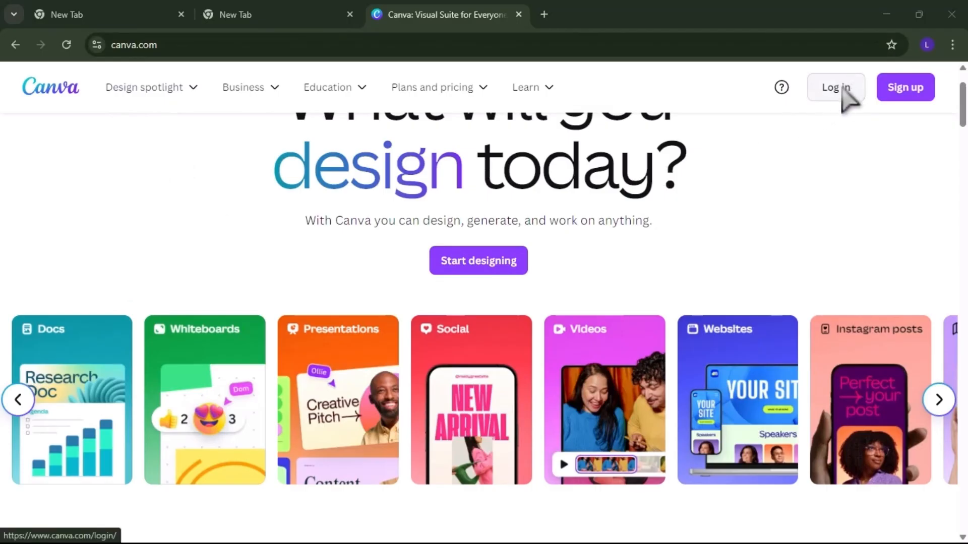
left_click(907, 91)
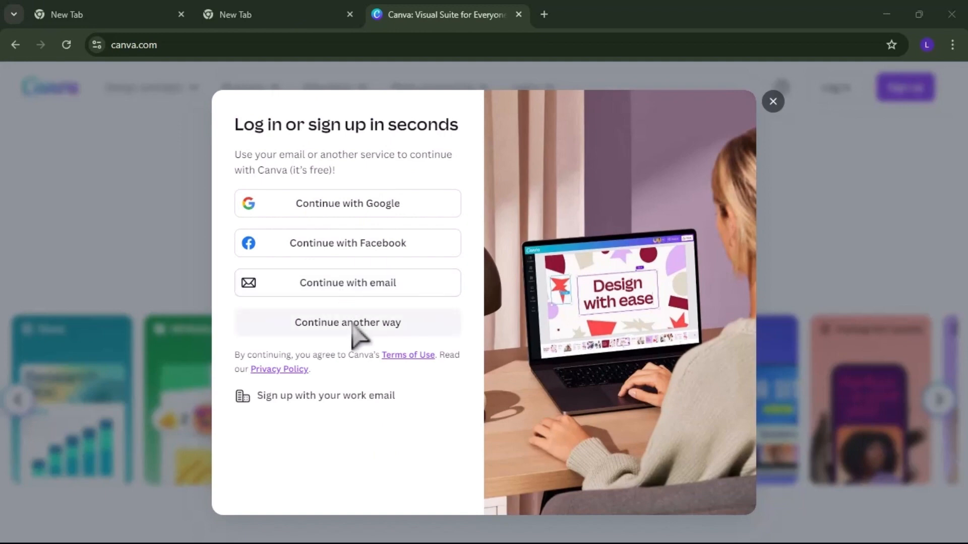
left_click(359, 284)
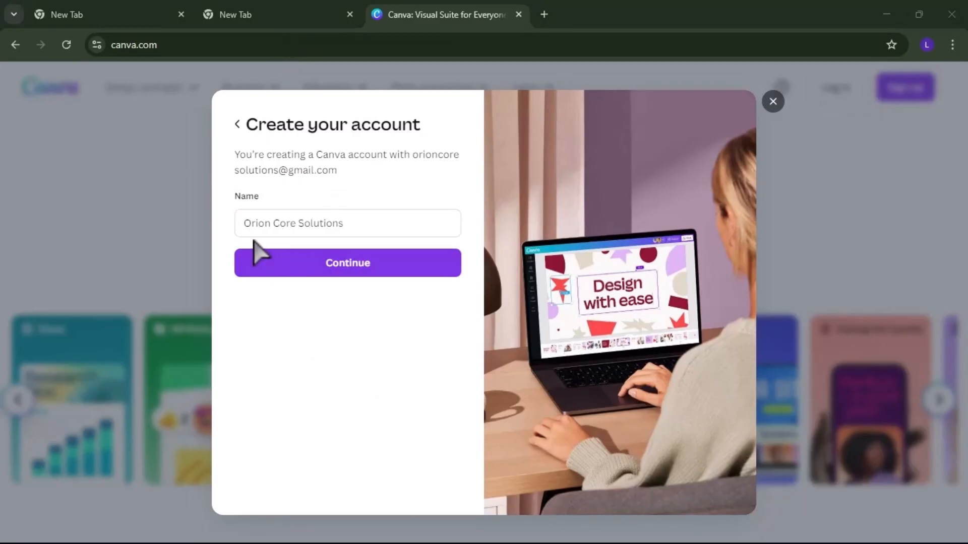
left_click(359, 272)
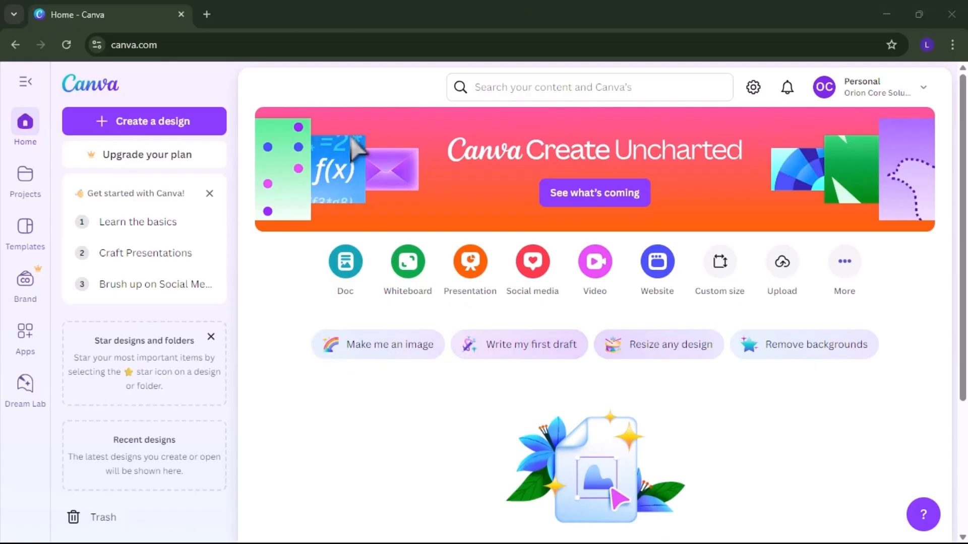
Search Canva for "ebook template".
left_click(498, 92)
type("eb")
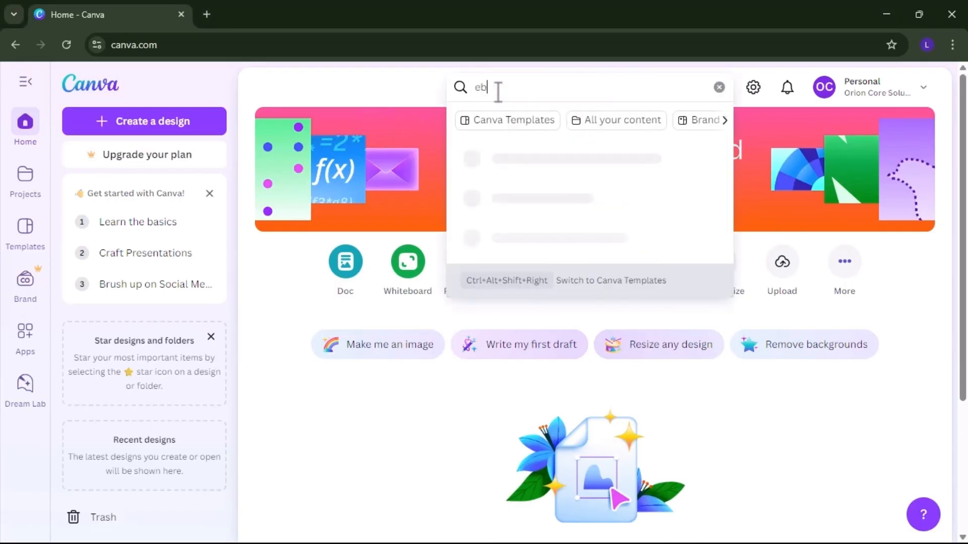
type("ook")
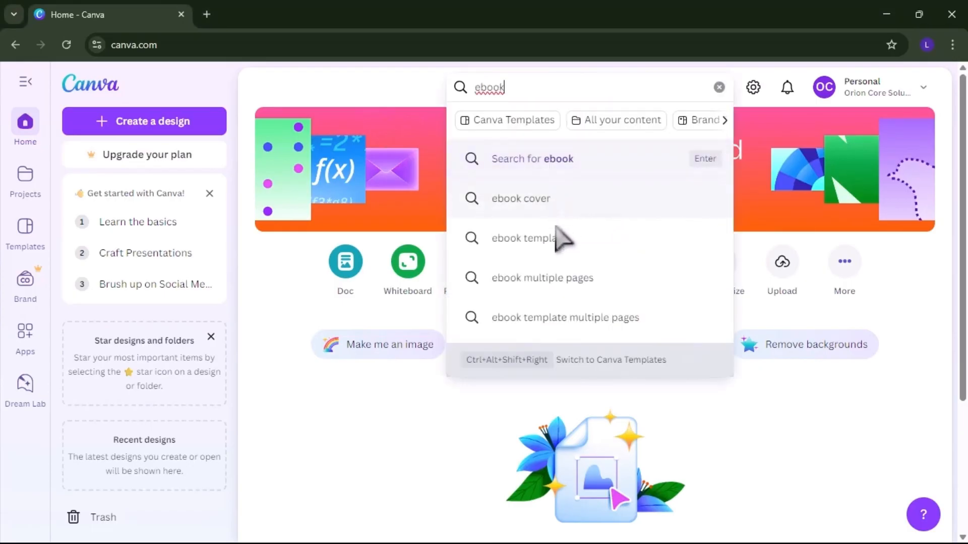
left_click(557, 239)
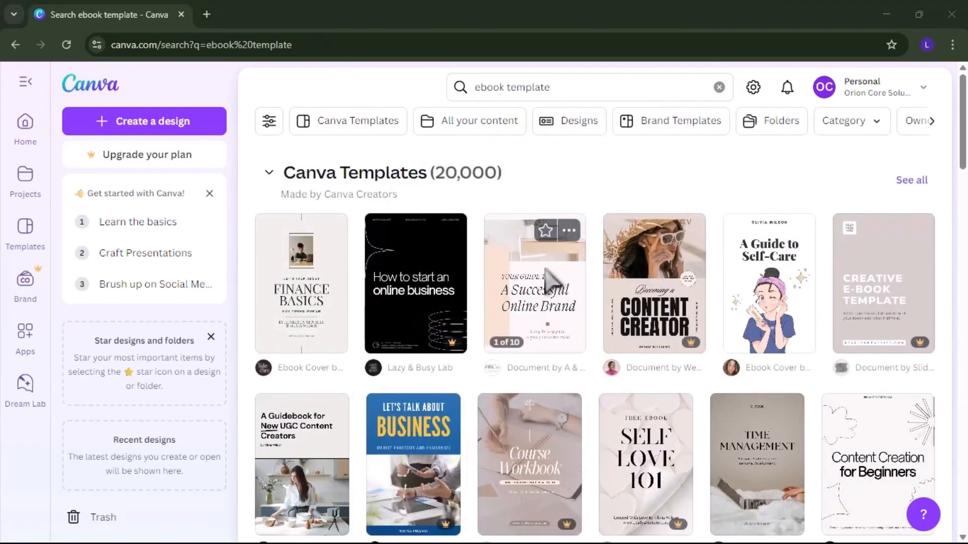
Browse the ebook template results and open the preview of the "A Successful Online Brand" template.
scroll(678, 330, "down", 1)
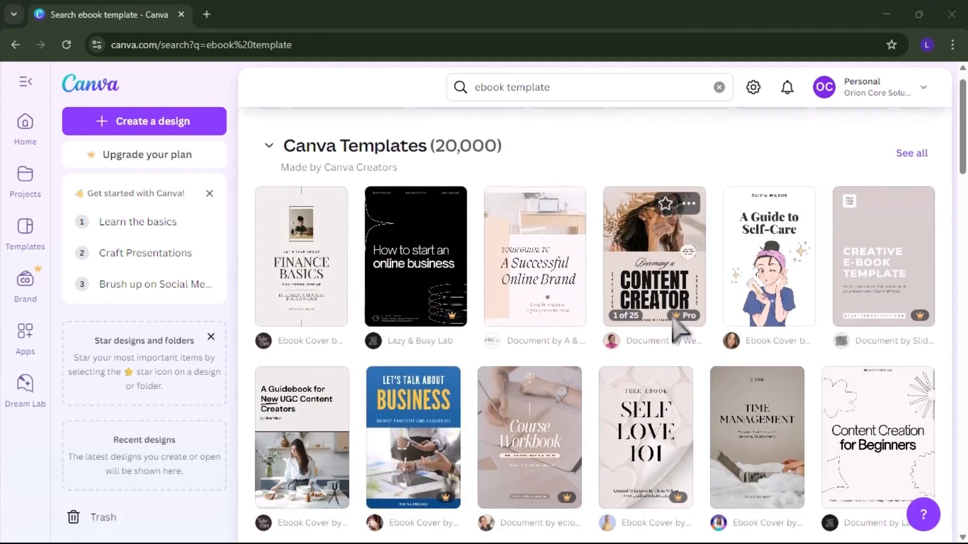
scroll(679, 330, "down", 1)
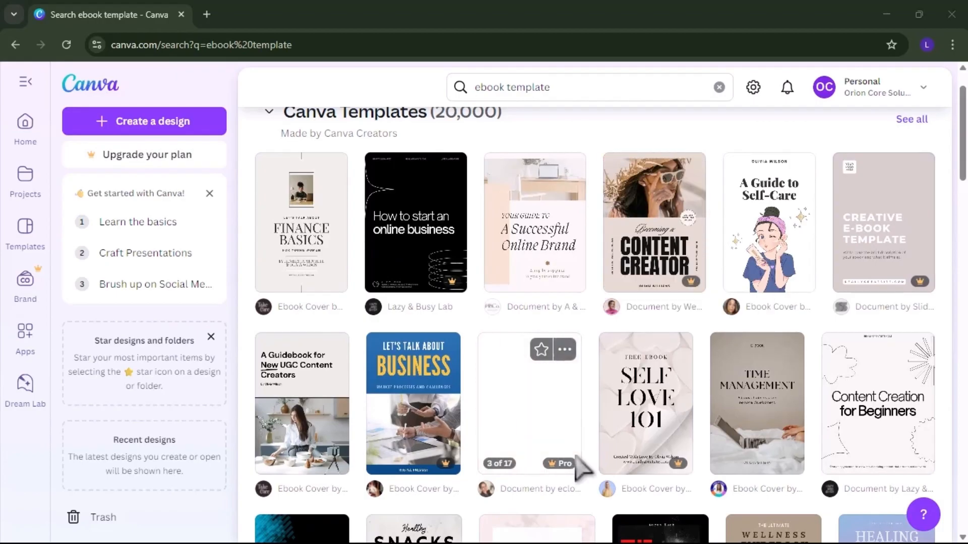
scroll(577, 459, "up", 1)
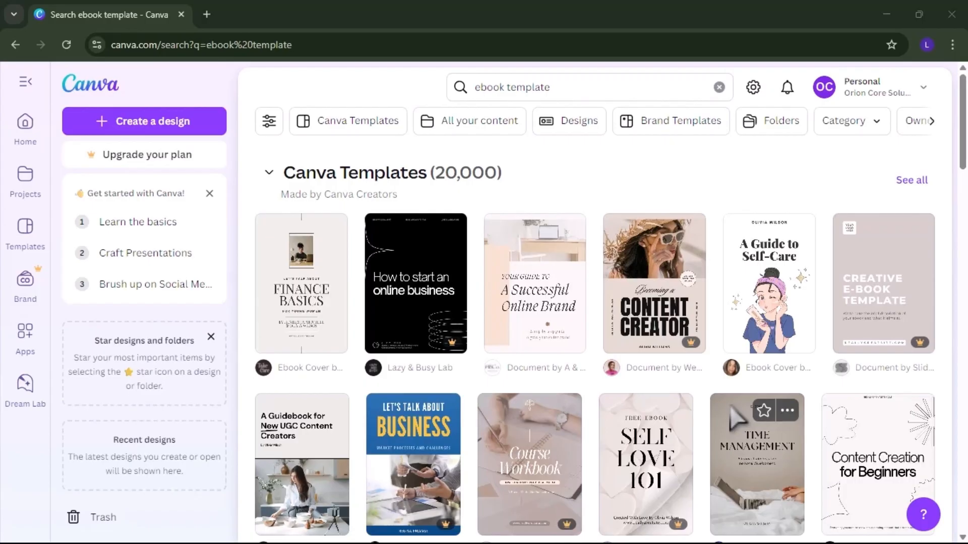
scroll(650, 409, "down", 1)
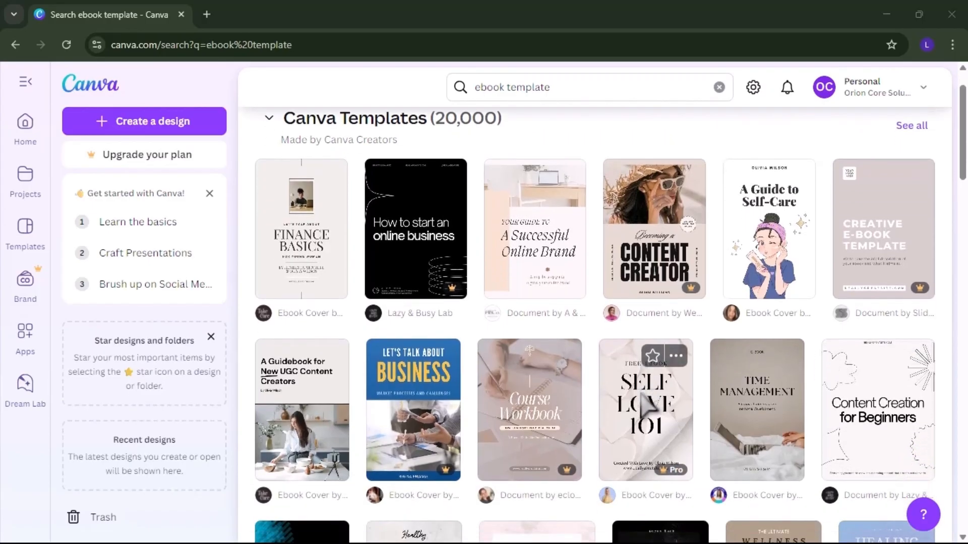
left_click(540, 252)
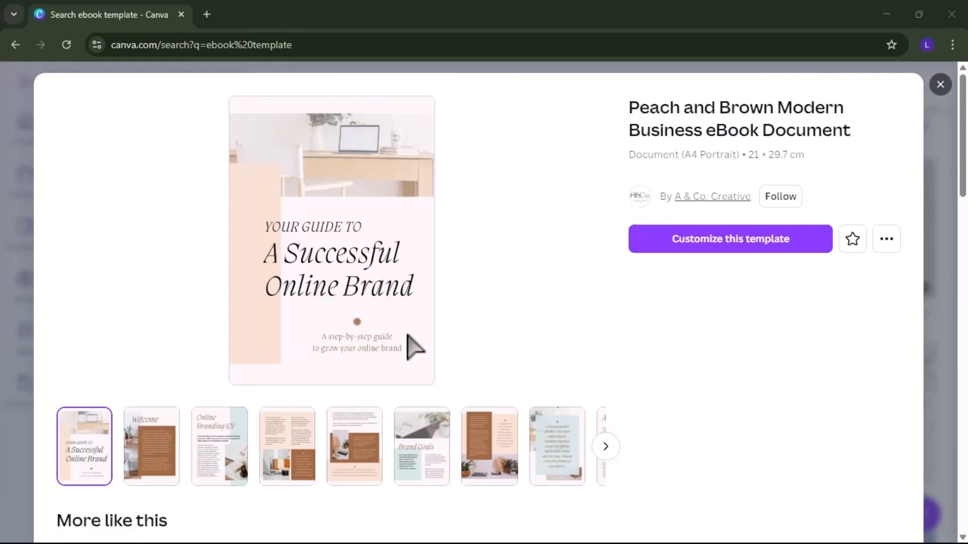
Preview the pages of the Peach and Brown Modern Business eBook Document template and open it for customization.
scroll(416, 348, "down", 1)
scroll(416, 347, "up", 1)
scroll(396, 338, "down", 1)
scroll(396, 338, "up", 1)
scroll(395, 339, "down", 1)
scroll(396, 339, "up", 1)
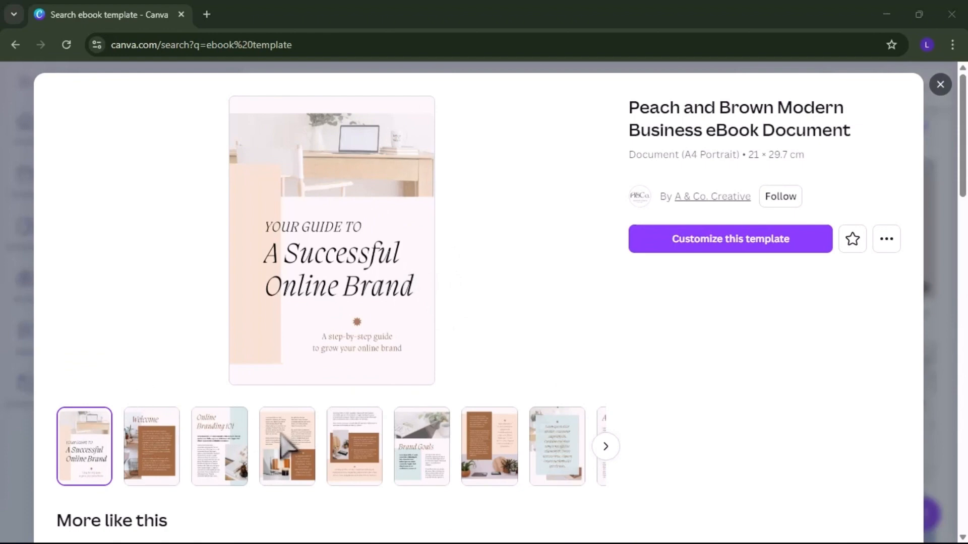
left_click(607, 447)
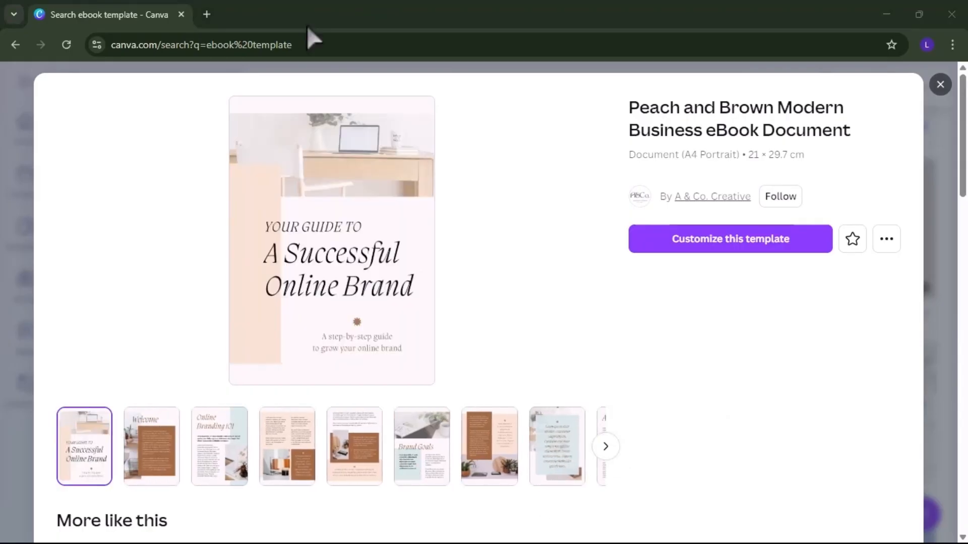
left_click(716, 247)
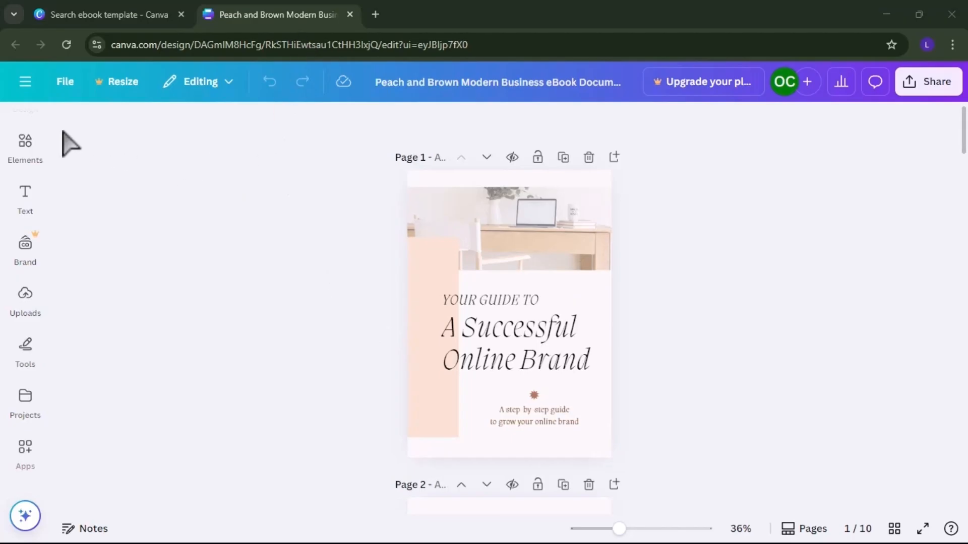
Examine the editor's available elements, text styles, brand kit, tools, upload options and projects.
left_click(22, 151)
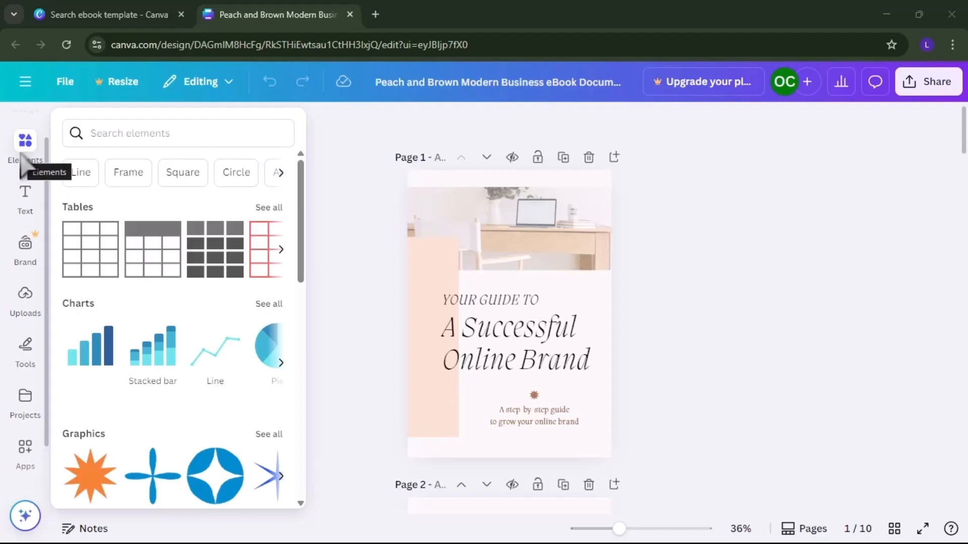
left_click(24, 201)
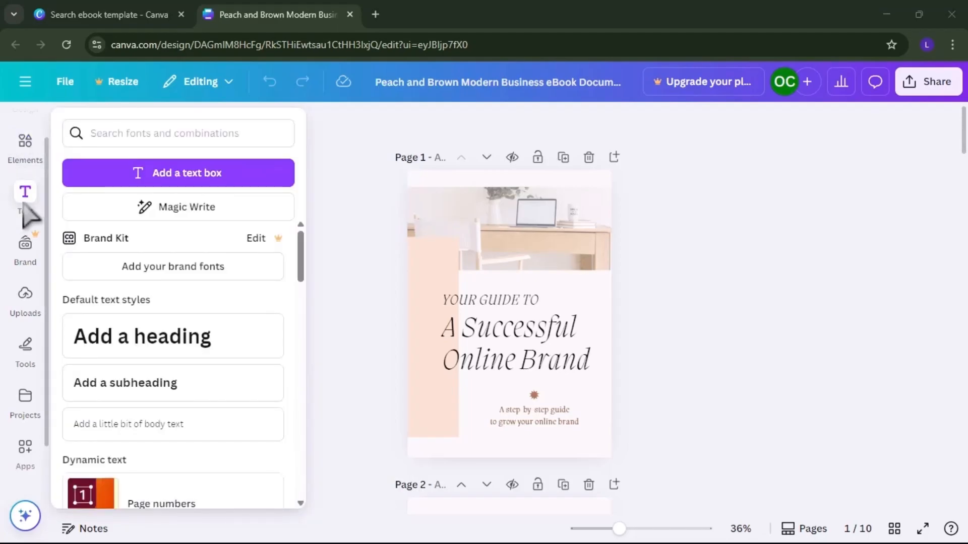
left_click(25, 244)
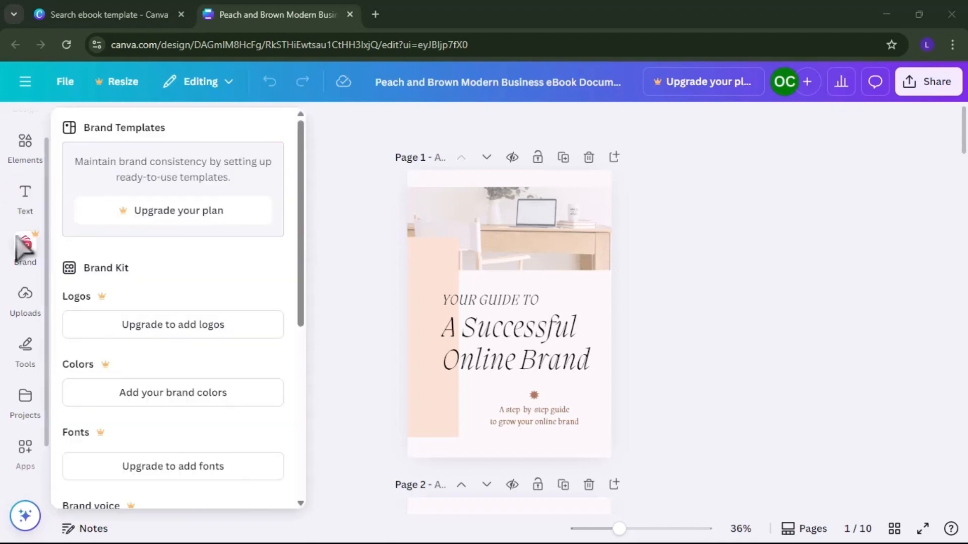
left_click(28, 302)
left_click(26, 348)
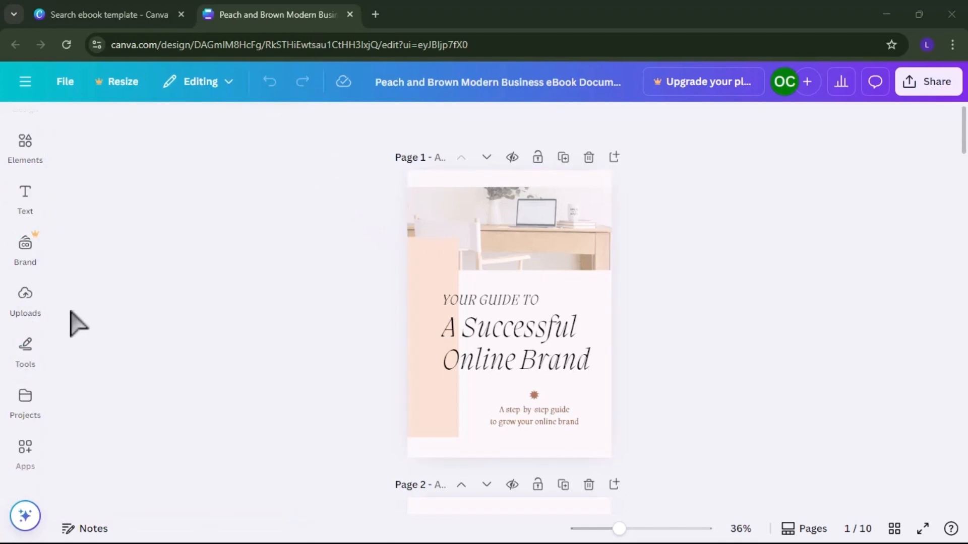
left_click(28, 300)
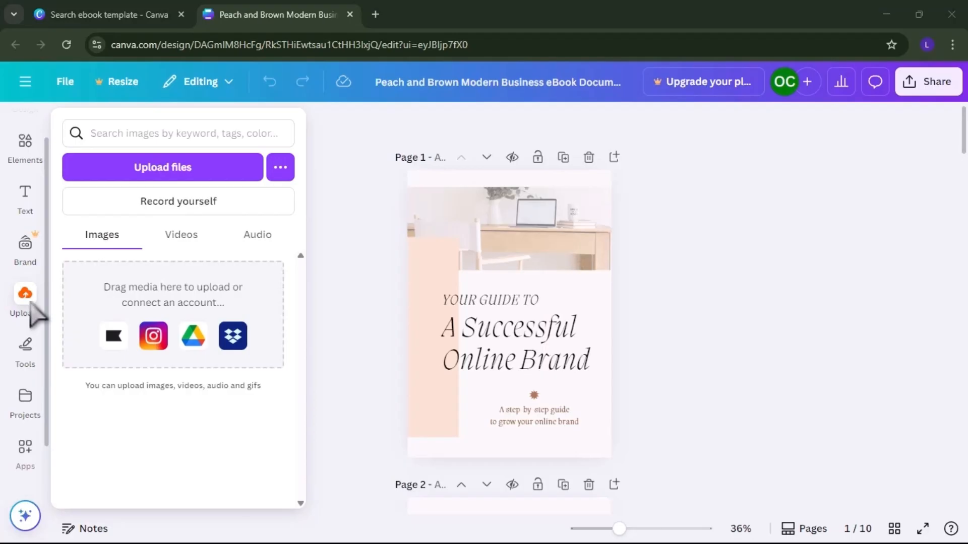
left_click(24, 399)
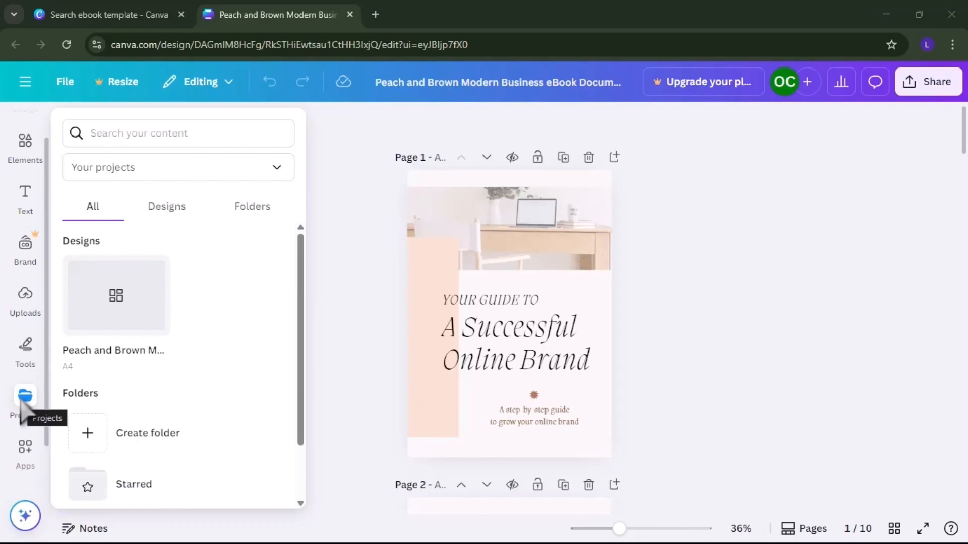
left_click(24, 398)
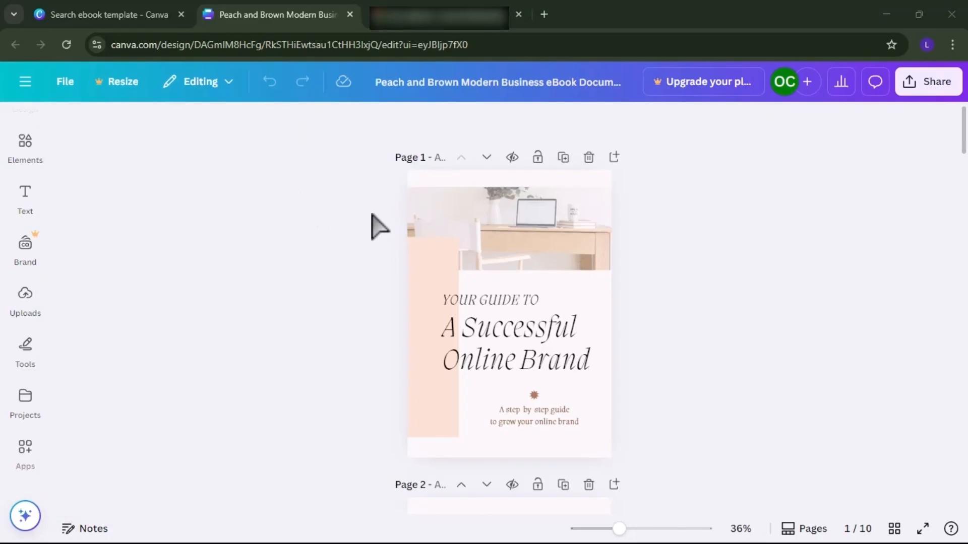
Select the desk photo on page 1 and review its editing options, including selection areas, Magic Studio, filters, effects and apps.
left_click(545, 226)
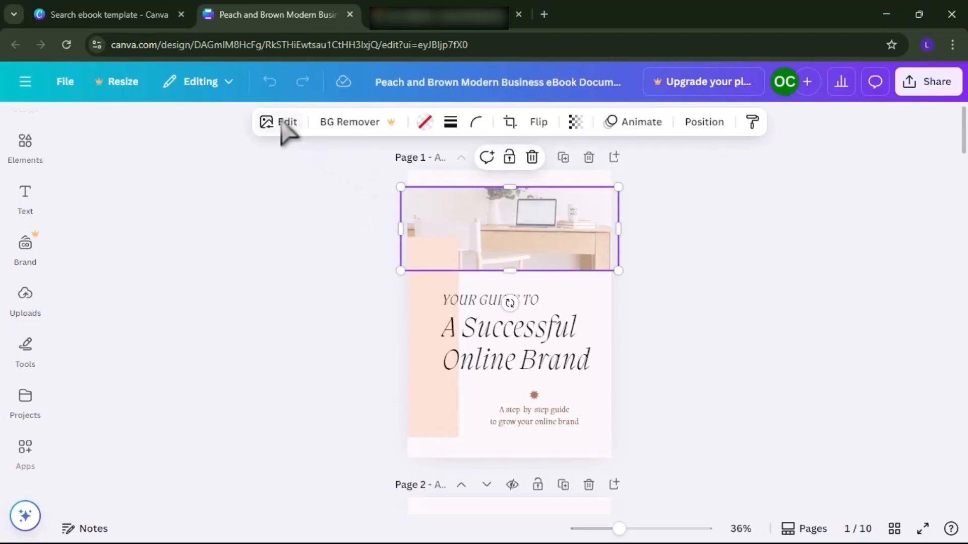
left_click(282, 125)
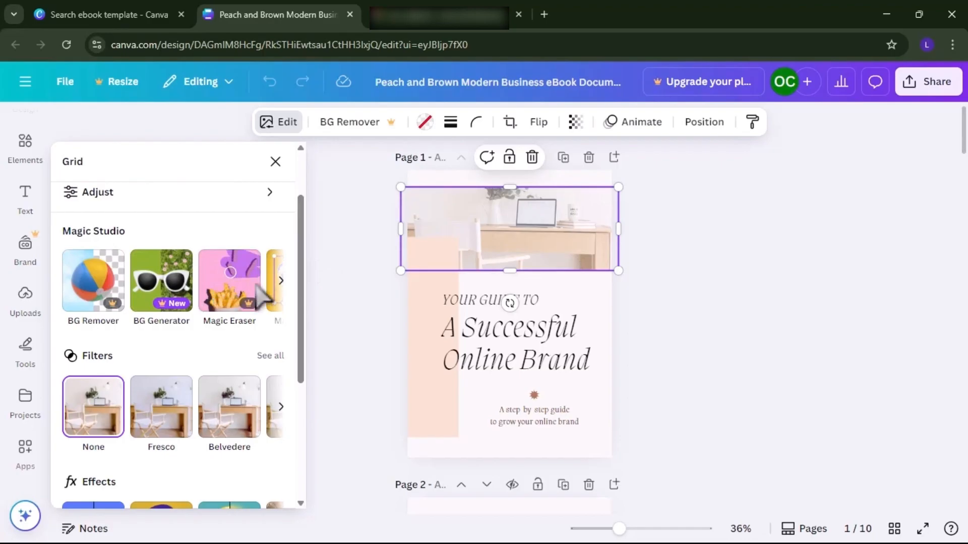
scroll(242, 353, "down", 2)
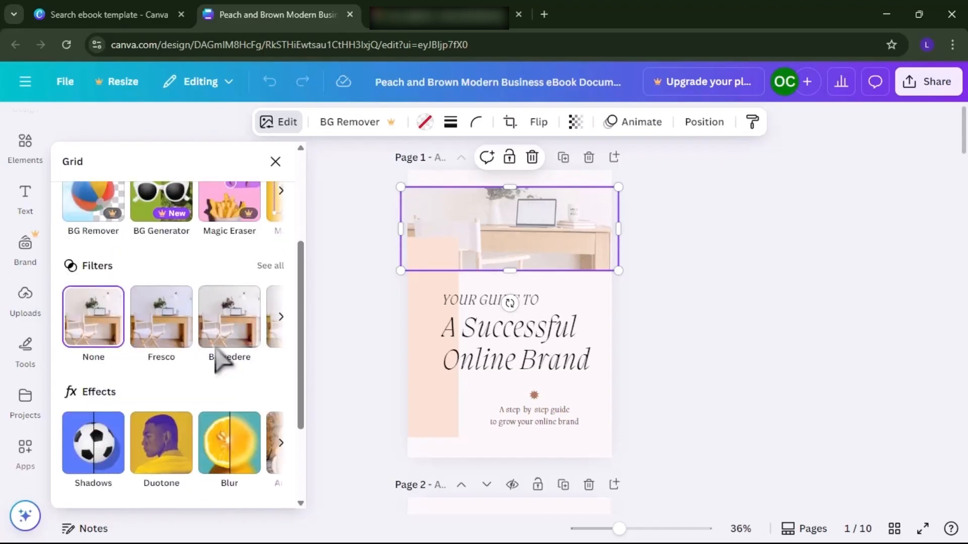
scroll(162, 411, "down", 2)
scroll(163, 408, "down", 2)
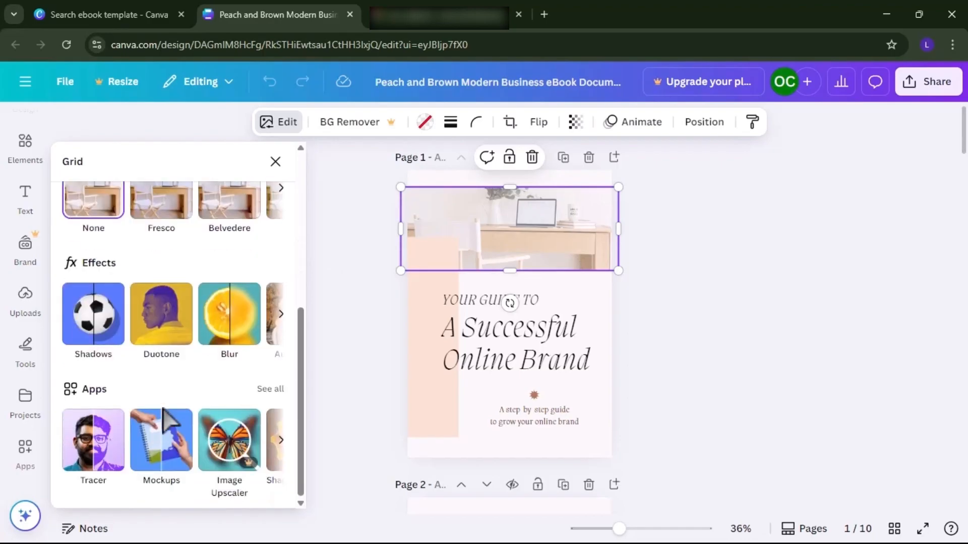
scroll(161, 416, "up", 6)
scroll(247, 243, "right", 3)
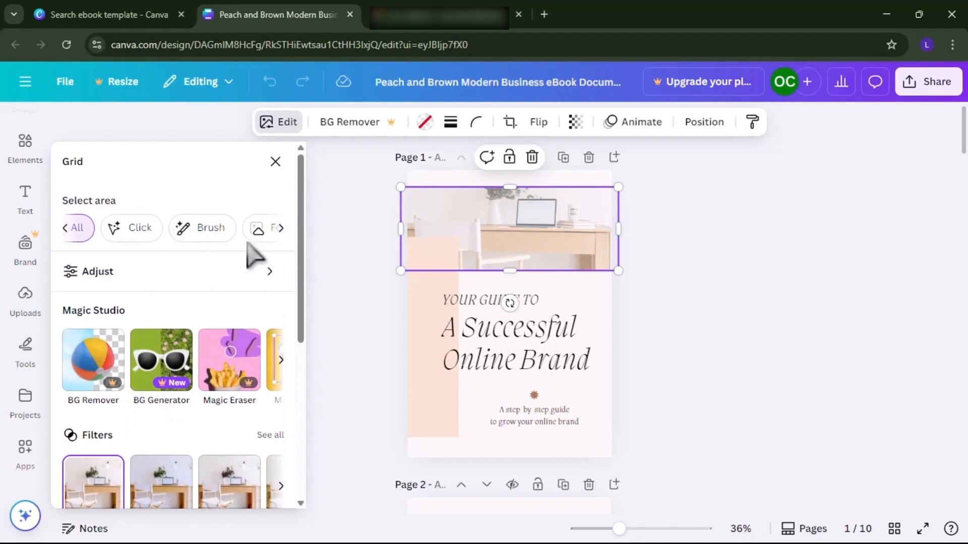
left_click(275, 162)
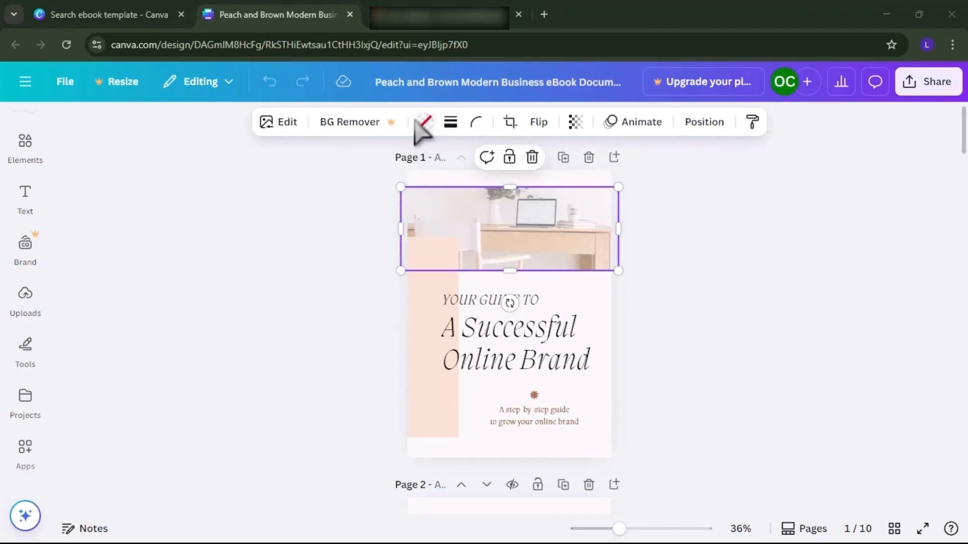
Review the document, photo and default colors offered for the desk photo on page 1.
left_click(424, 123)
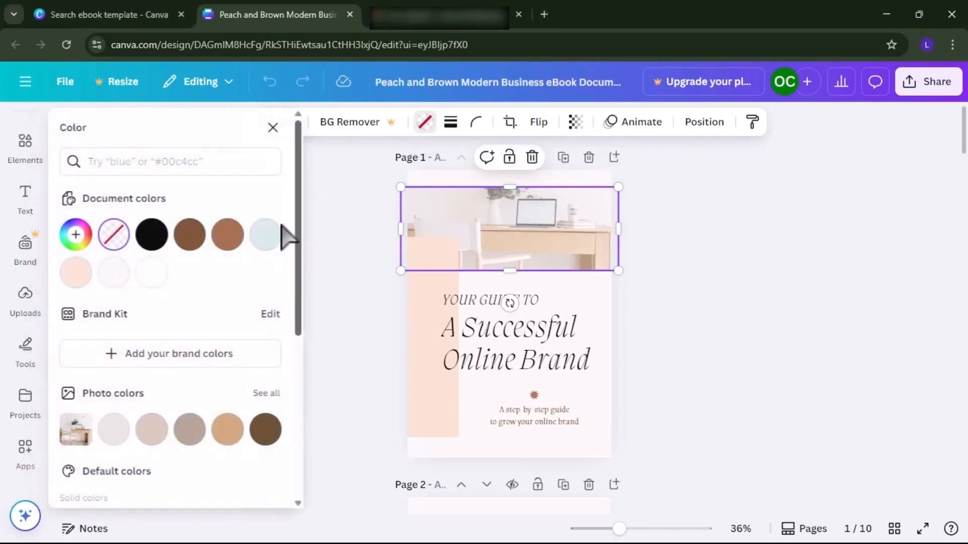
scroll(207, 282, "down", 2)
scroll(207, 282, "down", 5)
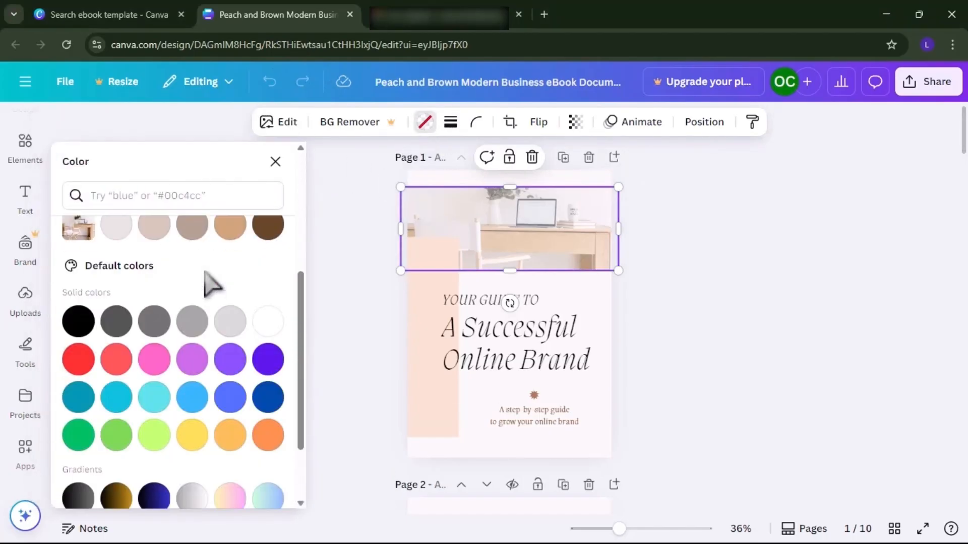
Try the Open Sauce font on the "A Successful Online Brand" title on page 1 and undo the change.
scroll(209, 281, "up", 7)
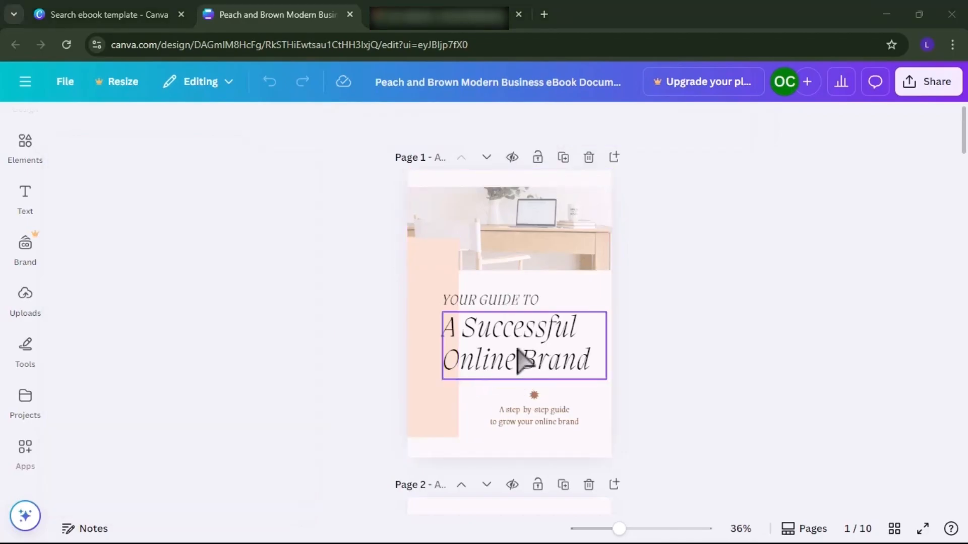
left_click(522, 360)
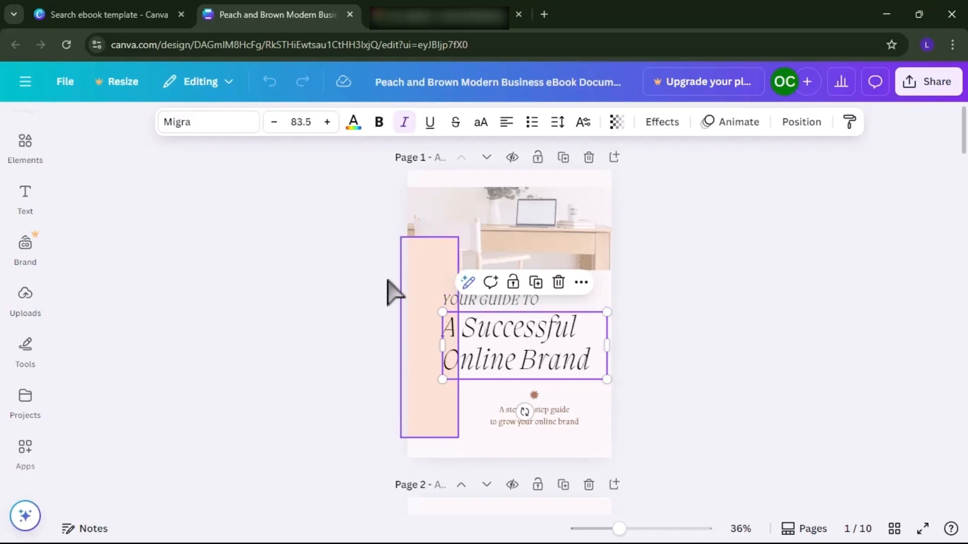
left_click(201, 124)
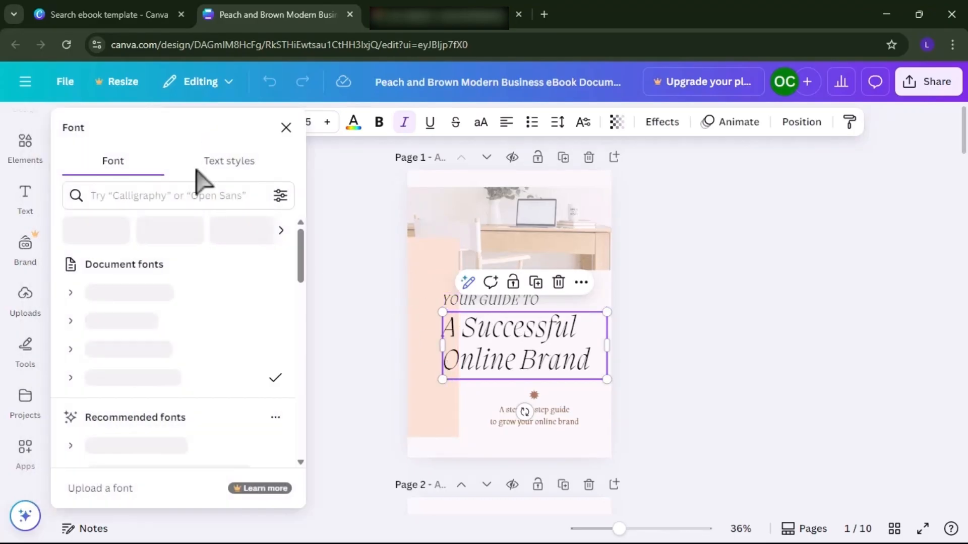
scroll(173, 367, "down", 3)
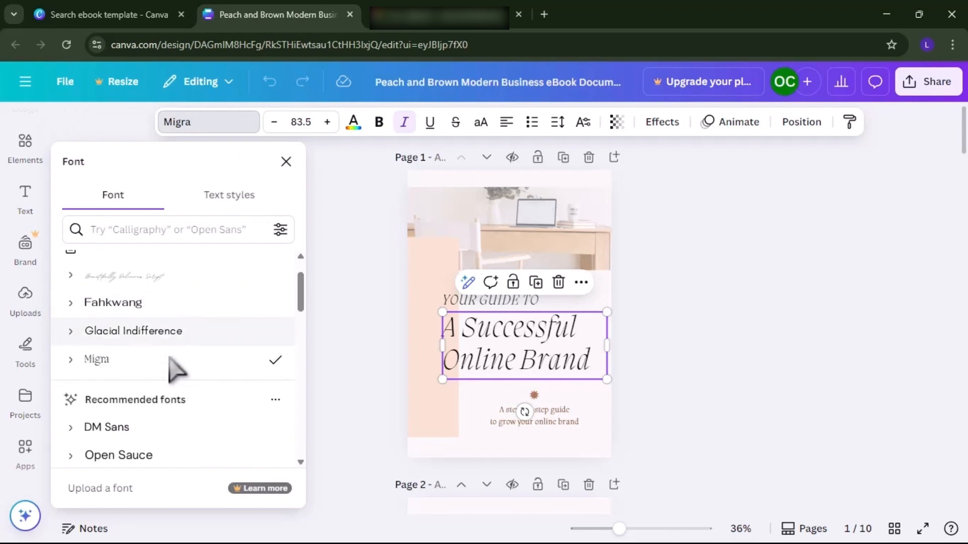
scroll(169, 358, "down", 1)
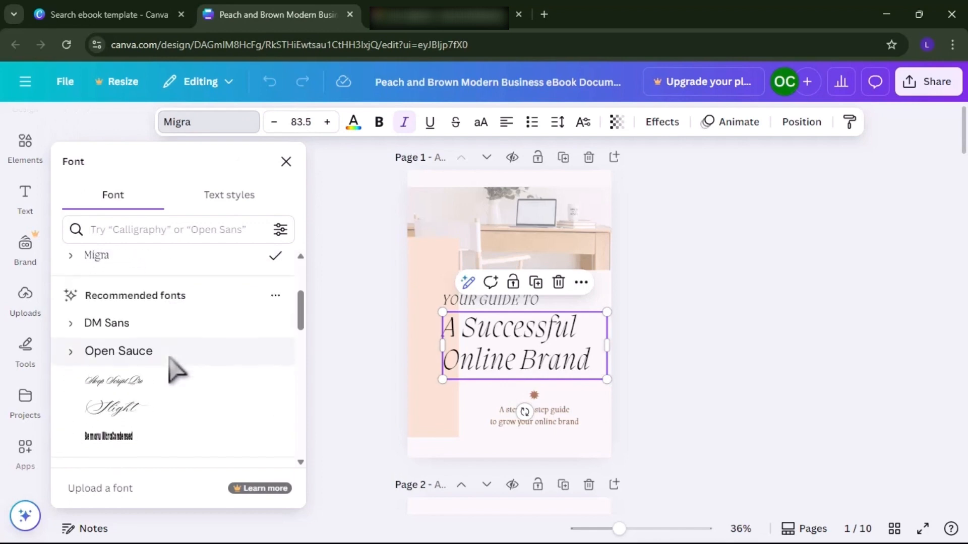
scroll(169, 358, "up", 1)
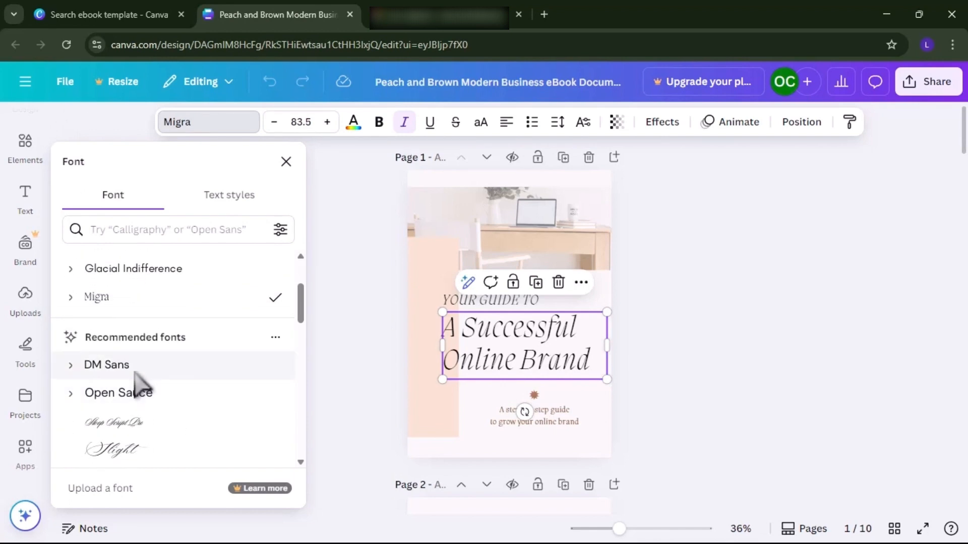
left_click(142, 399)
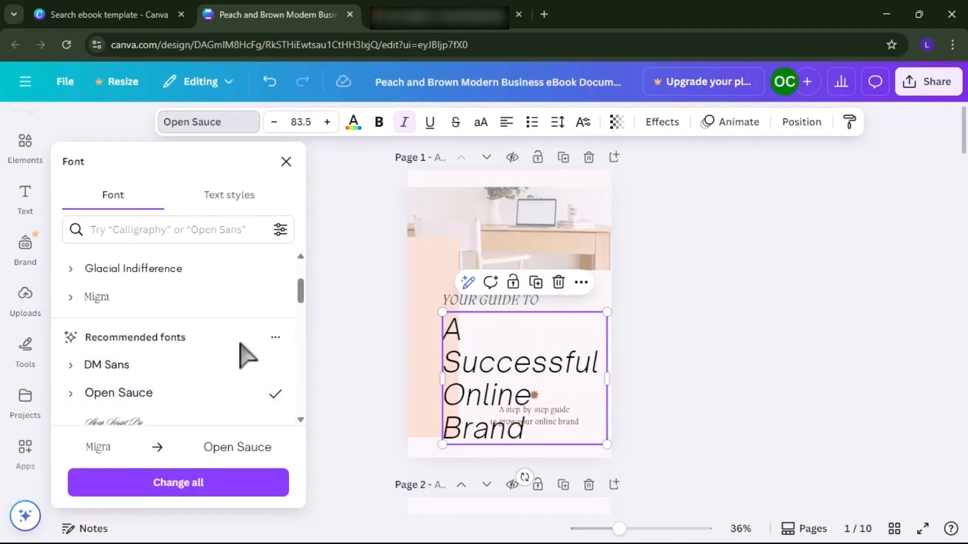
left_click(285, 161)
left_click(272, 82)
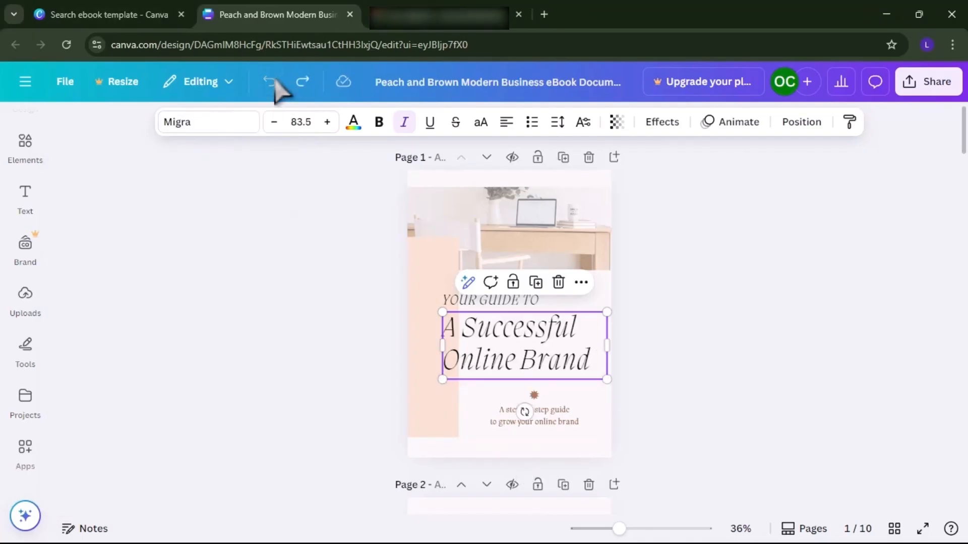
Review the font size, text color and other formatting options for the "A Successful Online Brand" title on page 1.
double_click(515, 359)
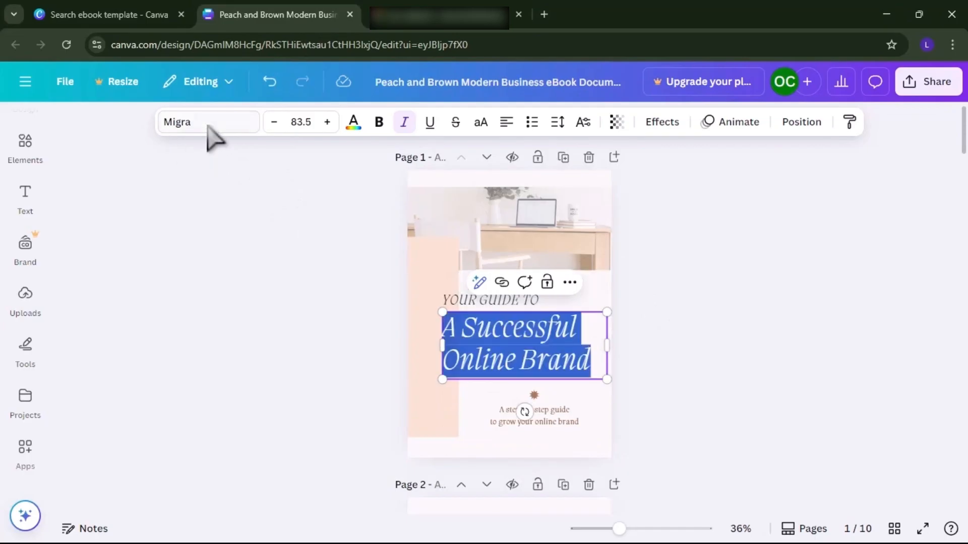
left_click(342, 315)
left_click(449, 329)
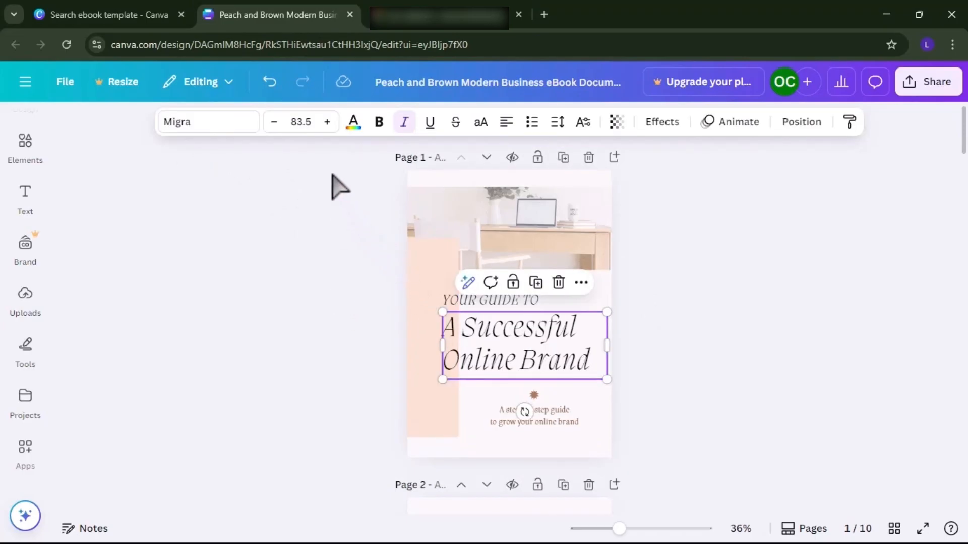
left_click(292, 121)
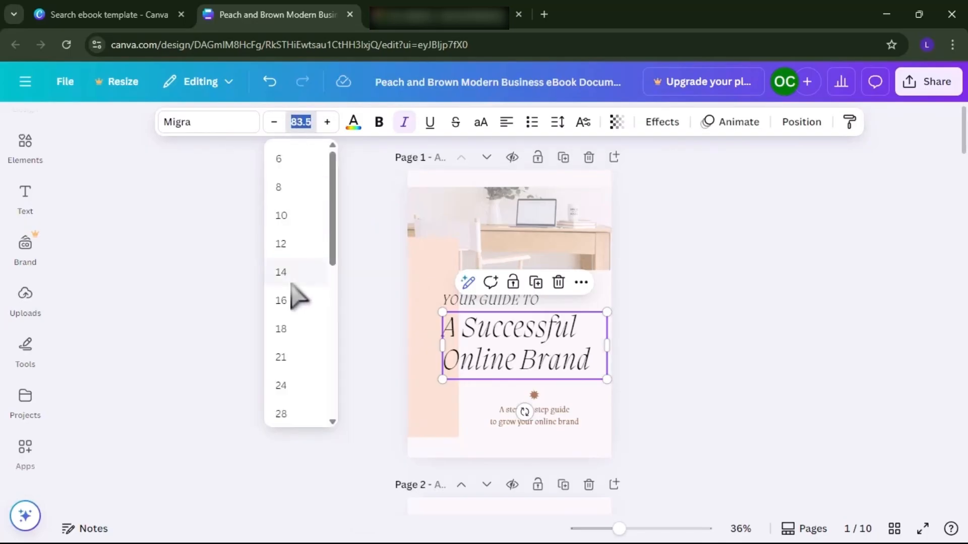
scroll(297, 298, "down", 1)
scroll(297, 297, "up", 1)
left_click(371, 229)
left_click(353, 122)
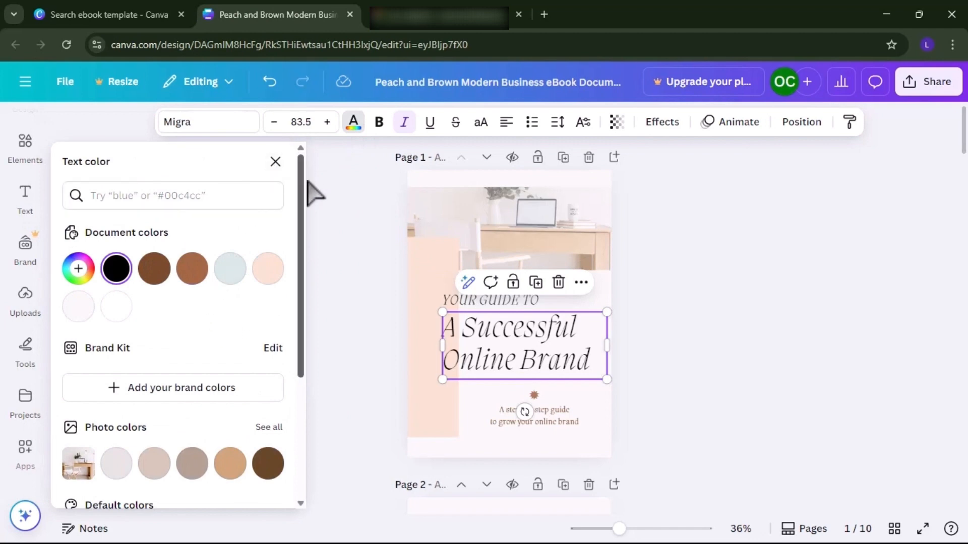
left_click(276, 161)
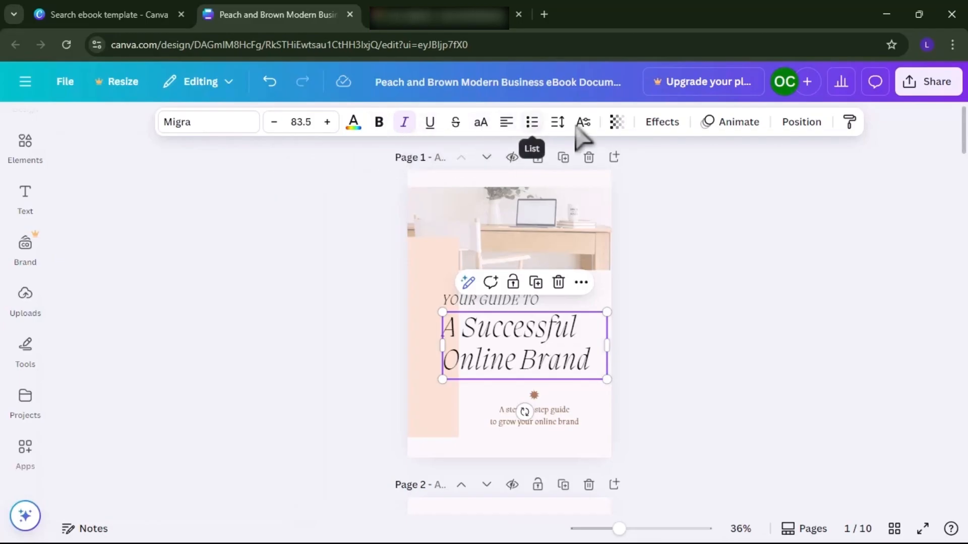
left_click(734, 217)
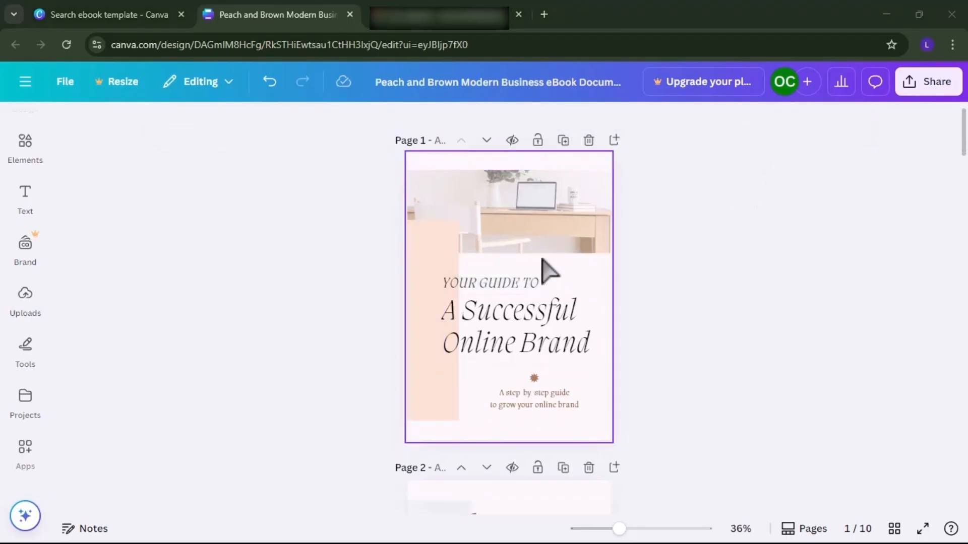
Retitle the cover "10 Simple Ways to Boost Your Productivity Every Day", shrink the title to about 65.5, and enter the subtitle "Practical Tips You Can Start Using Right Now".
left_click(486, 348)
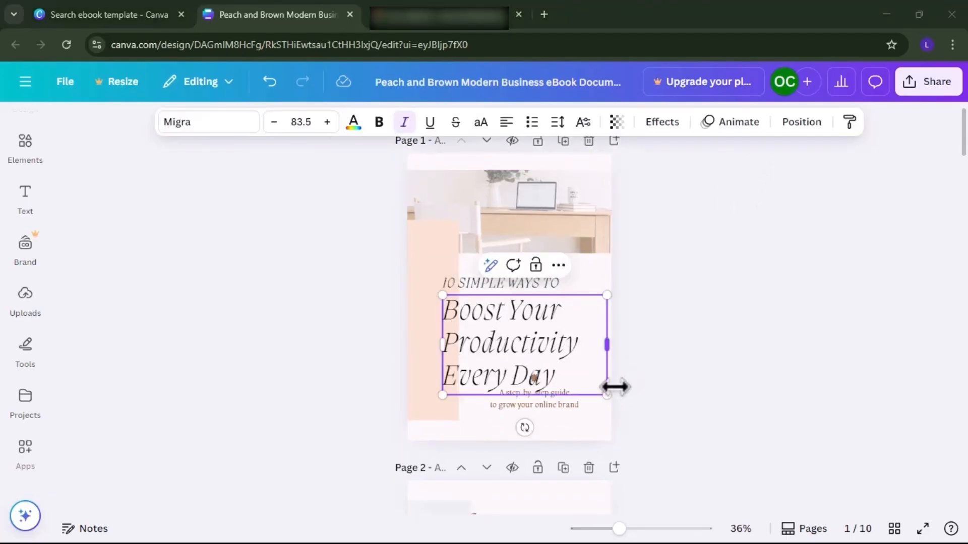
left_click_drag(607, 395, 584, 357)
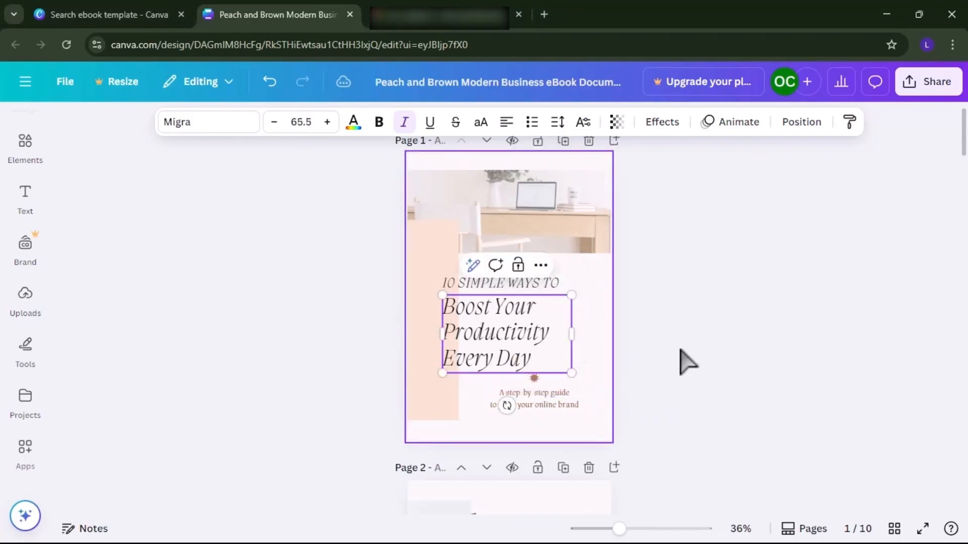
left_click(630, 353)
left_click(559, 402)
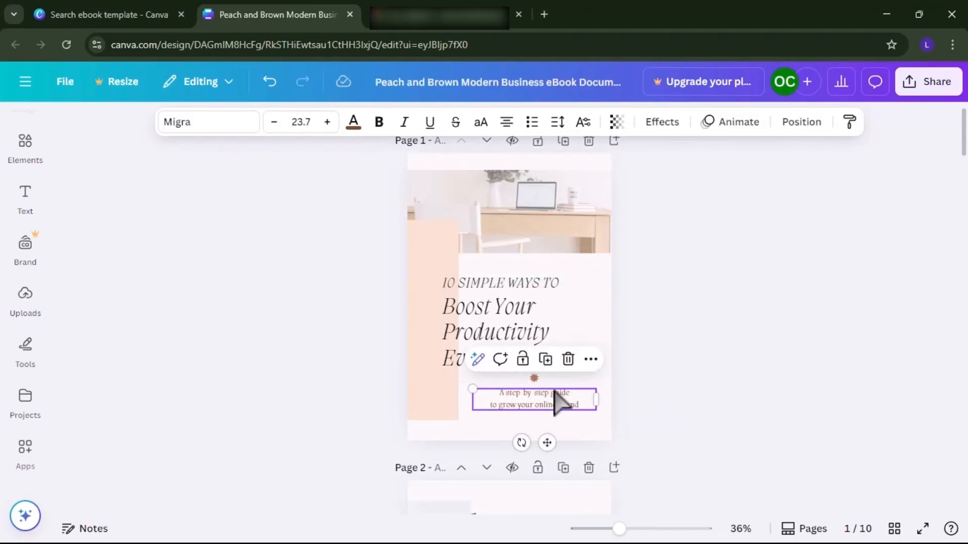
key("ctrl+z")
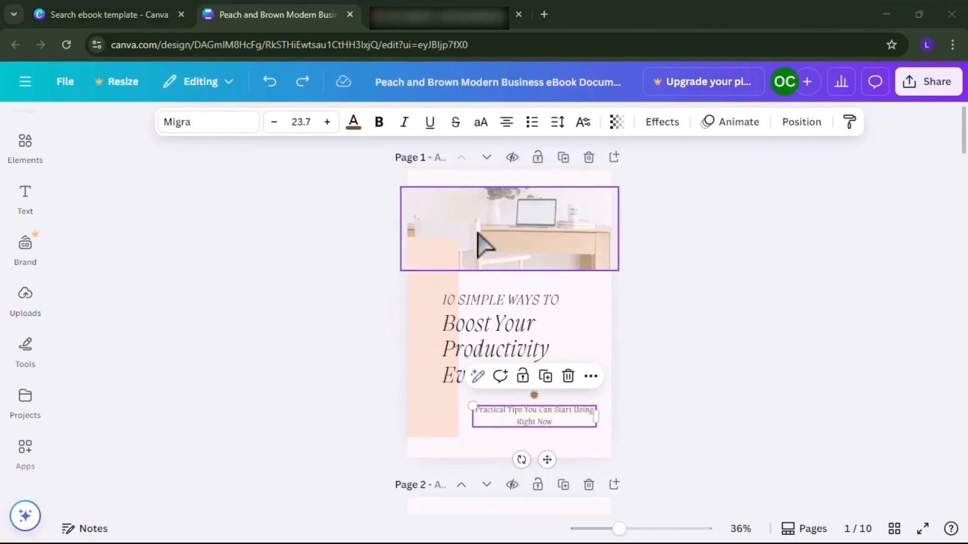
Delete the peach rectangle and small star ornament from the cover, and move the subtitle left so it sits below the title.
left_click(446, 301)
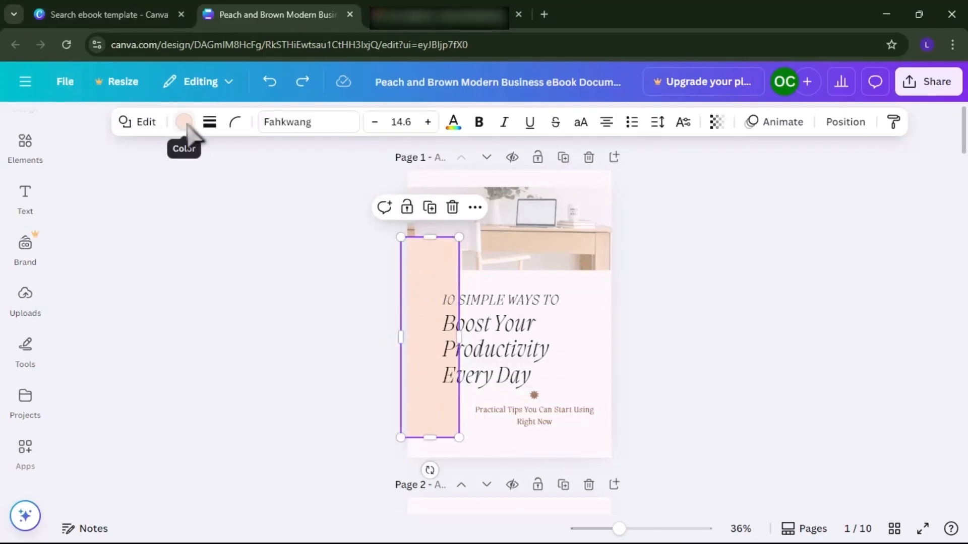
left_click(452, 209)
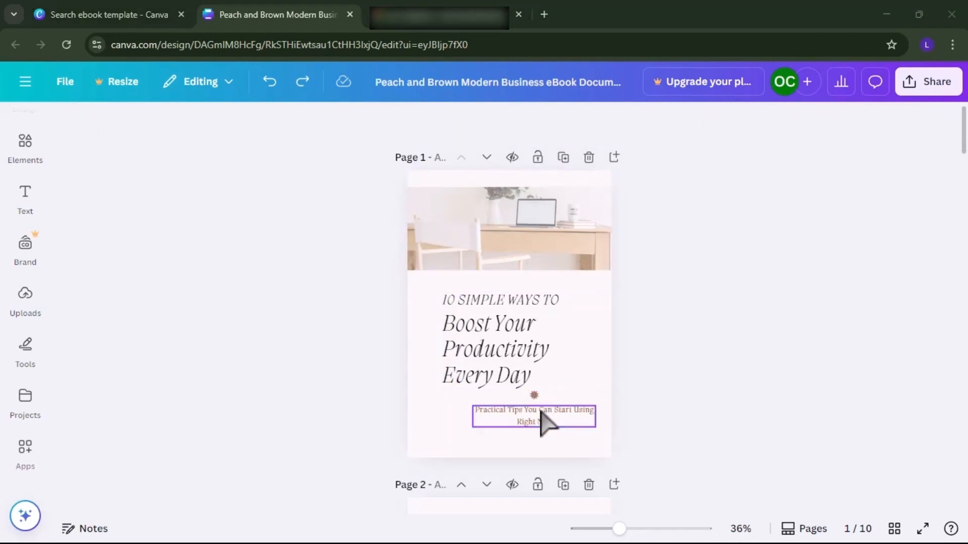
left_click_drag(544, 423, 499, 421)
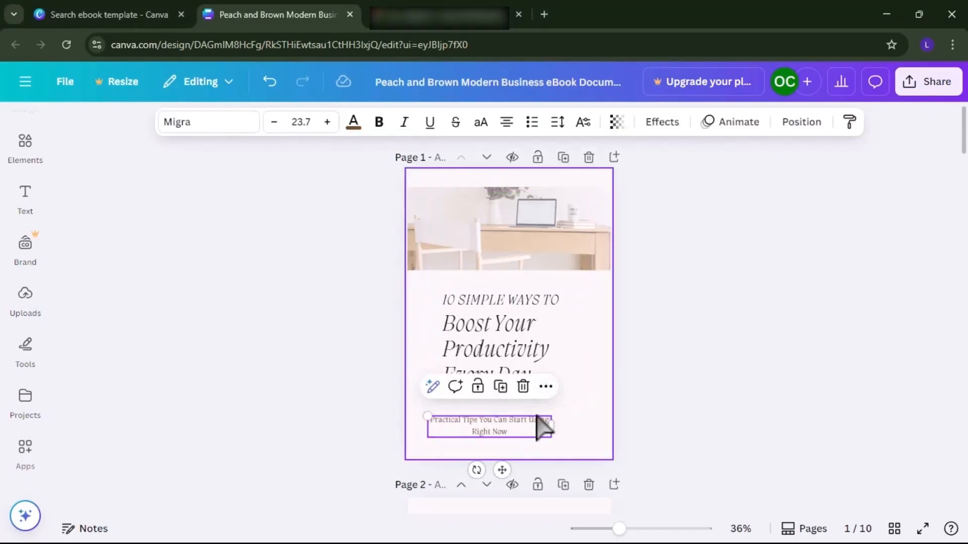
left_click(512, 411)
left_click(535, 397)
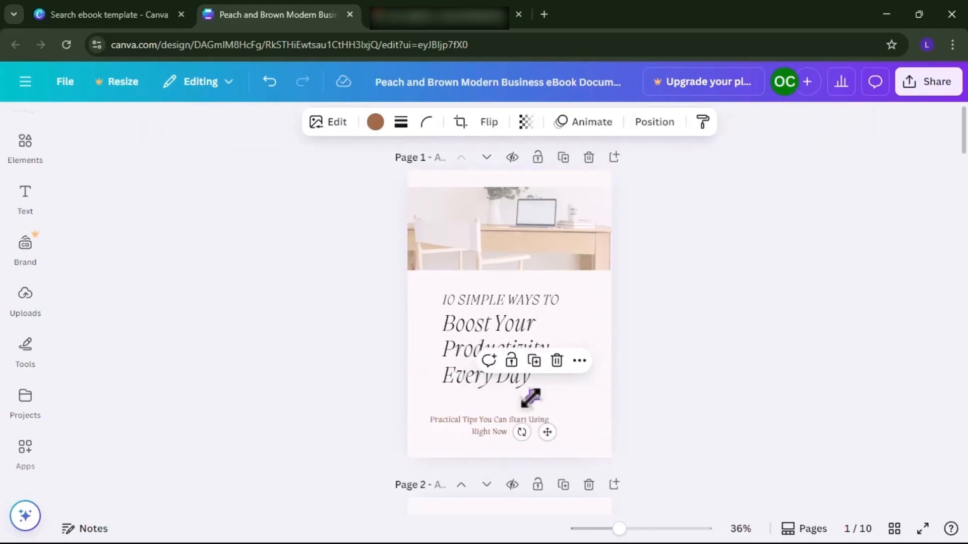
left_click(556, 360)
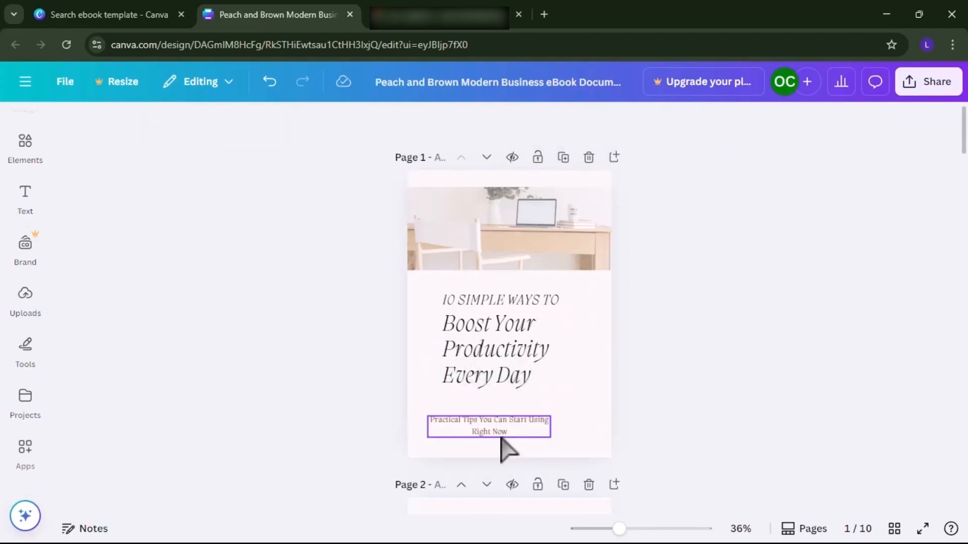
left_click_drag(502, 437, 509, 423)
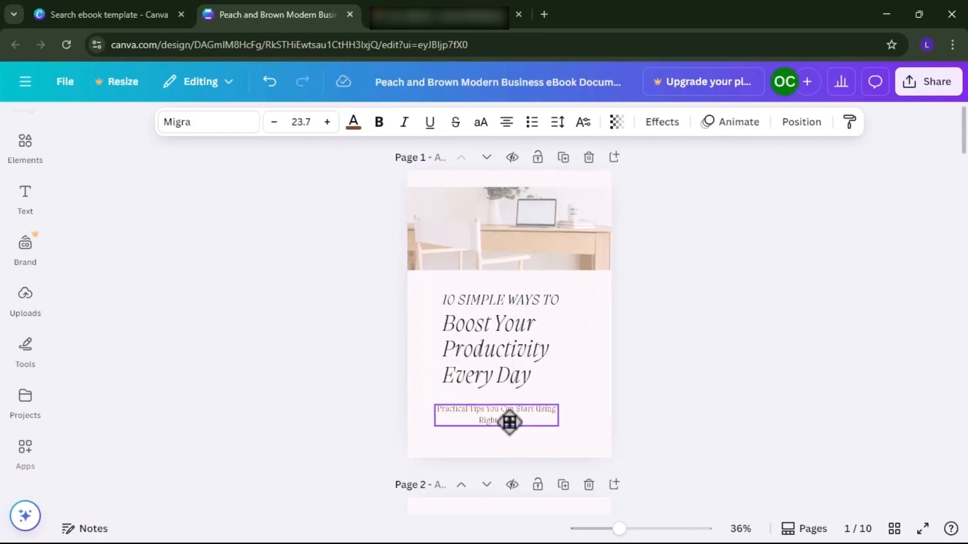
left_click(627, 412)
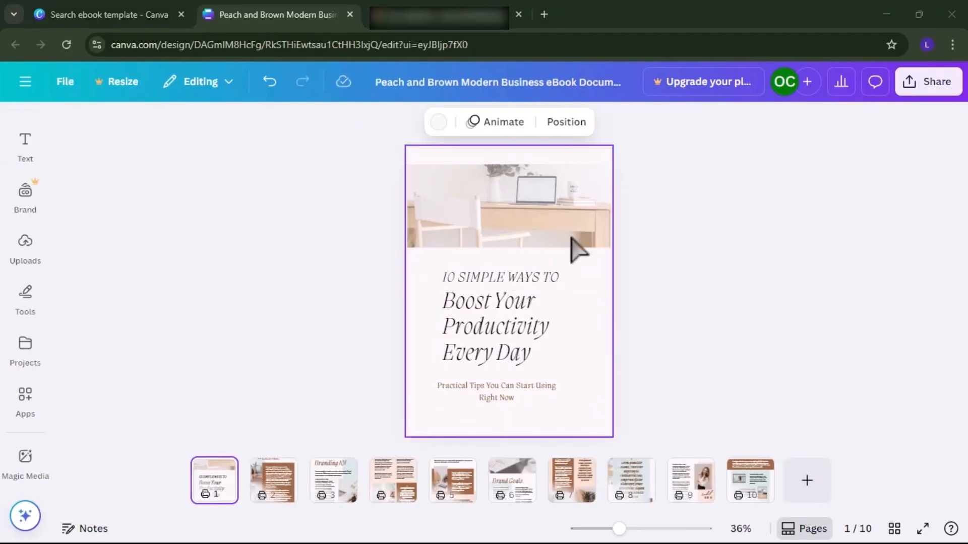
Replace the page 2 heading "Welcome" with "Introduction", shrink it slightly and position it above the brown text box.
left_click(270, 497)
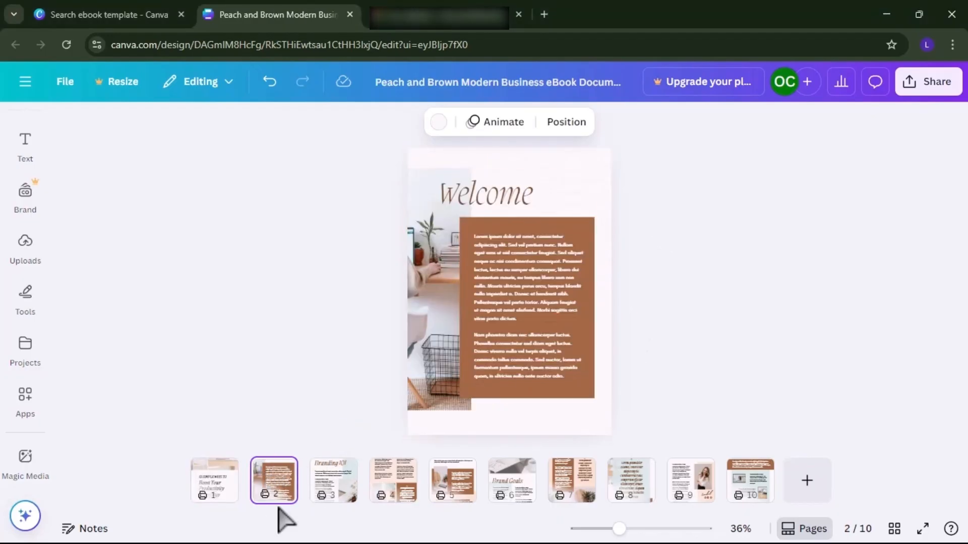
left_click(498, 196)
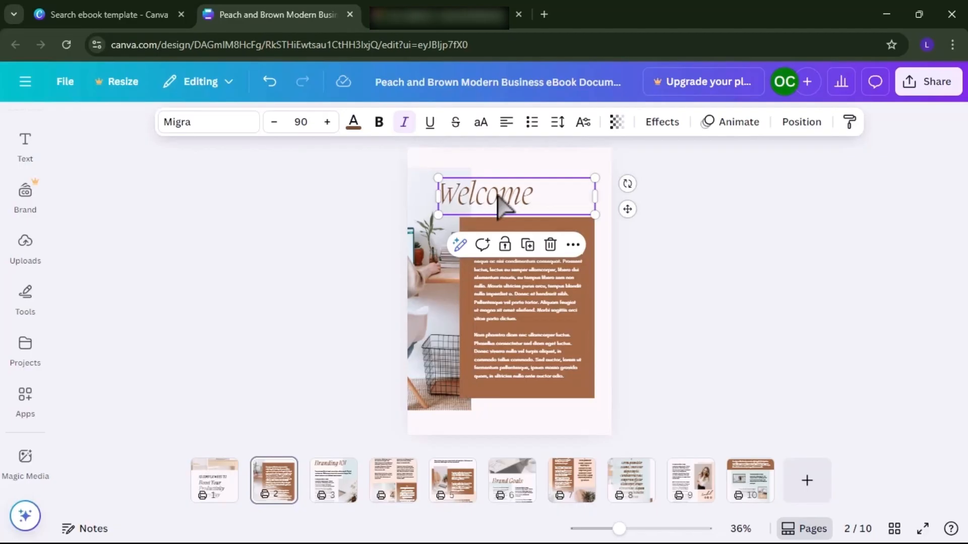
double_click(454, 194)
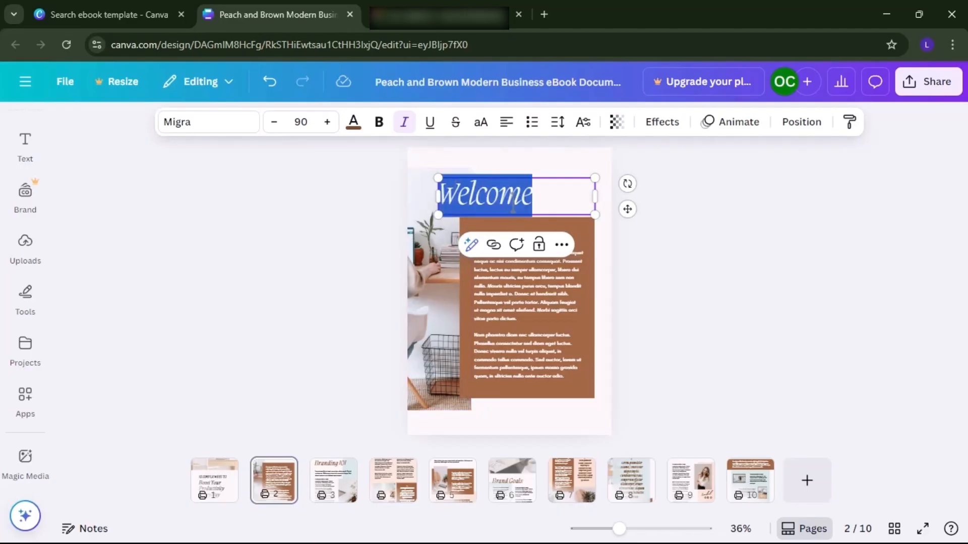
type("Introduction")
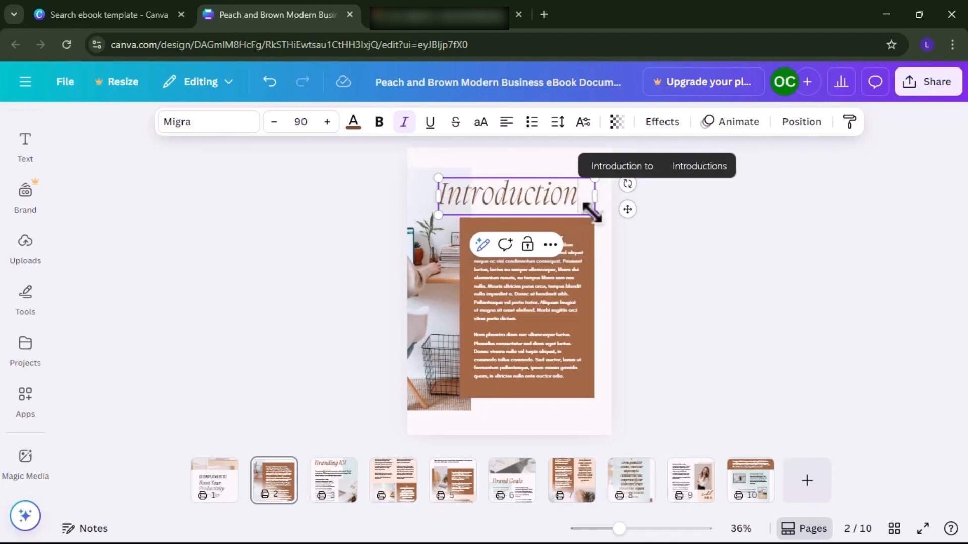
left_click_drag(594, 214, 631, 201)
left_click(640, 222)
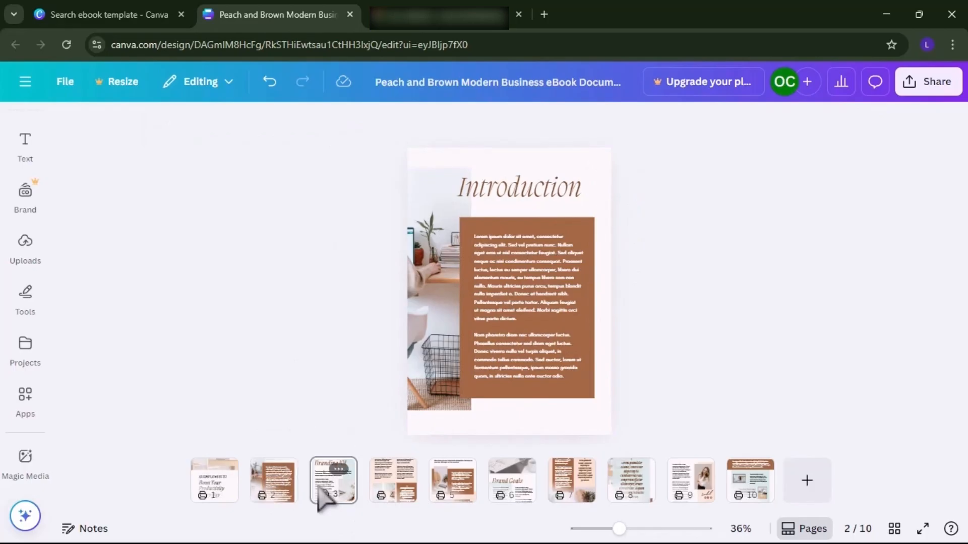
Change the page 3 heading to "Table of Contents" on two lines, making it smaller and moving it up the page.
left_click(339, 468)
left_click(458, 222)
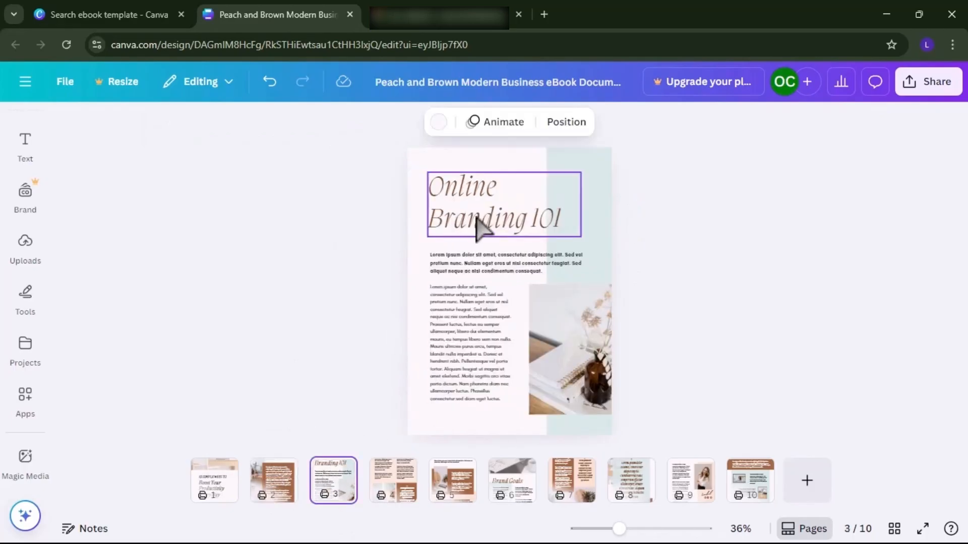
double_click(477, 227)
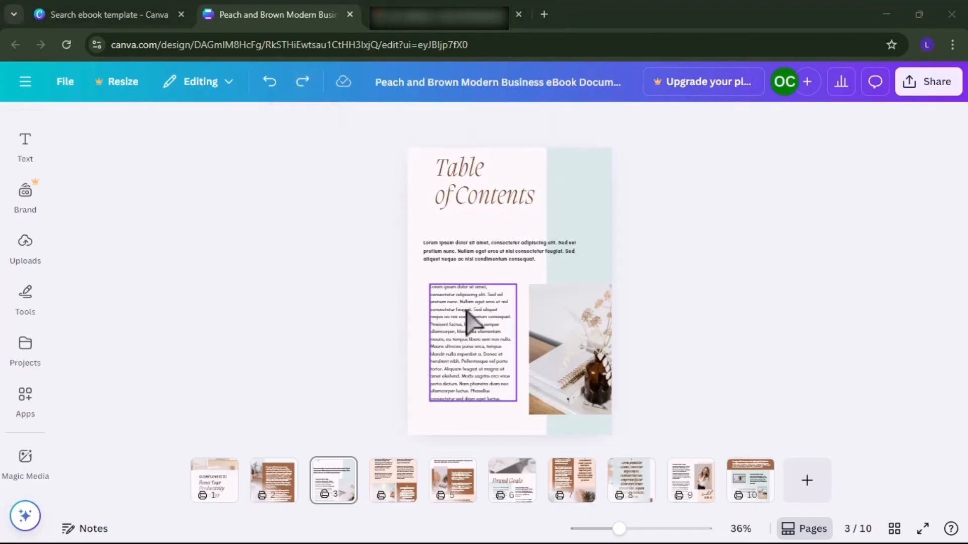
Format the body text beside the photo on page 3 as a numbered list.
left_click(471, 320)
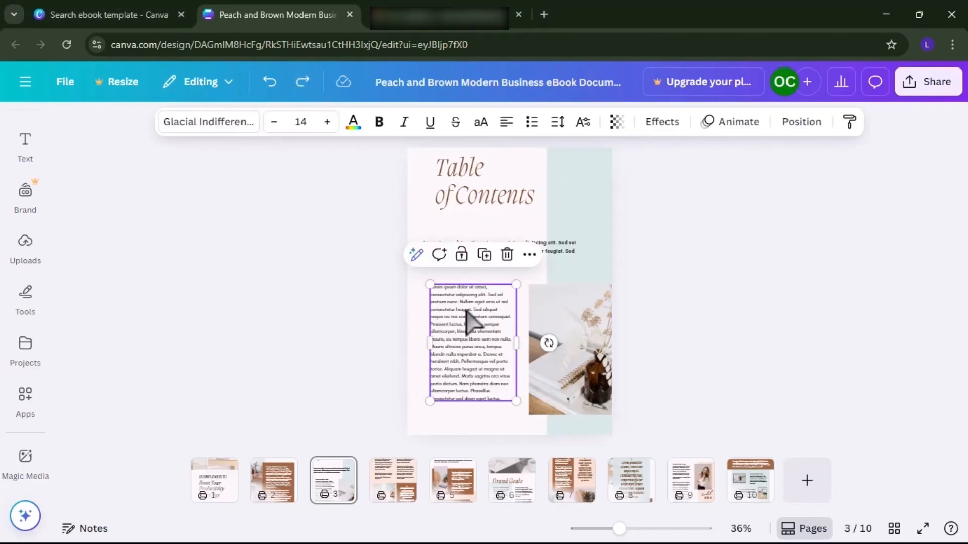
left_click(532, 122)
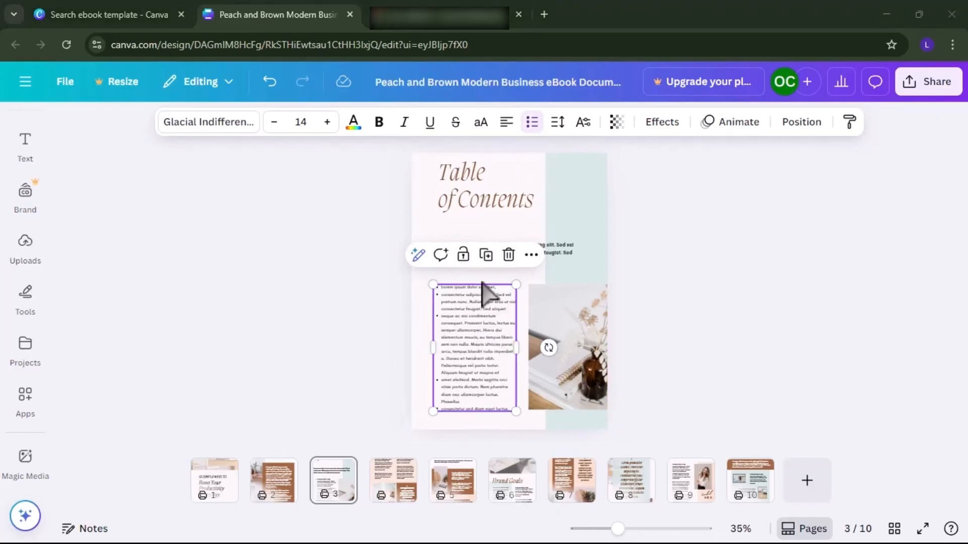
left_click(536, 120)
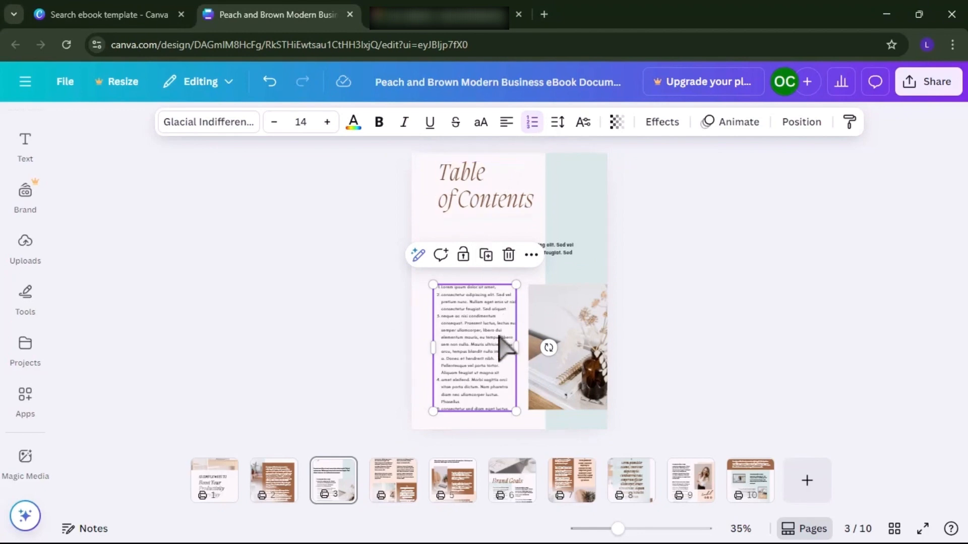
Add a heading text box to page 4 and place it at the top of the page, above the two text columns.
scroll(504, 348, "up", 5)
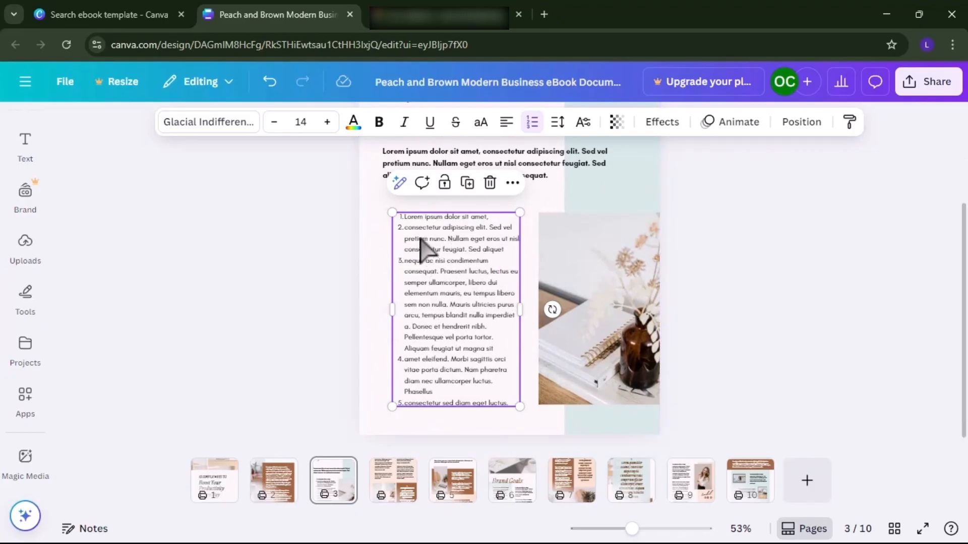
scroll(478, 295, "up", 1)
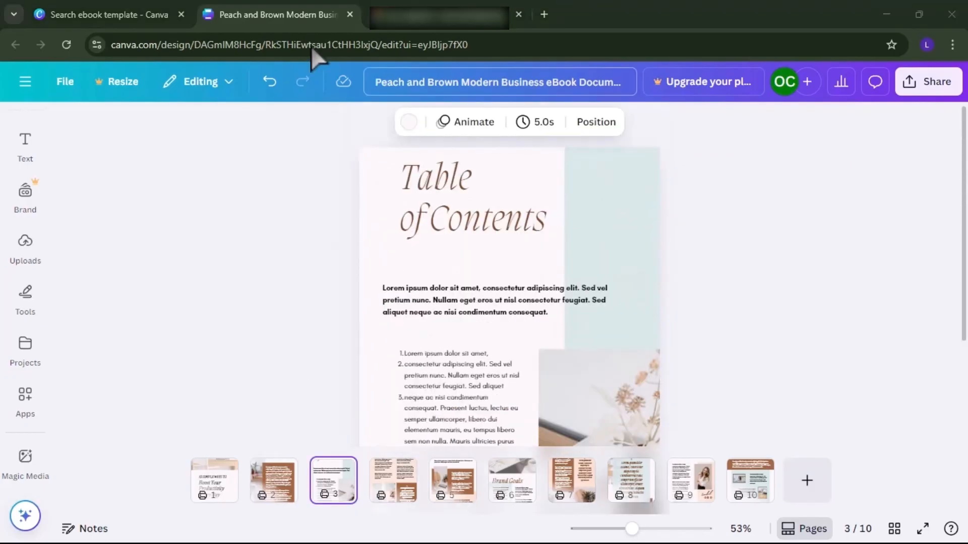
left_click(394, 477)
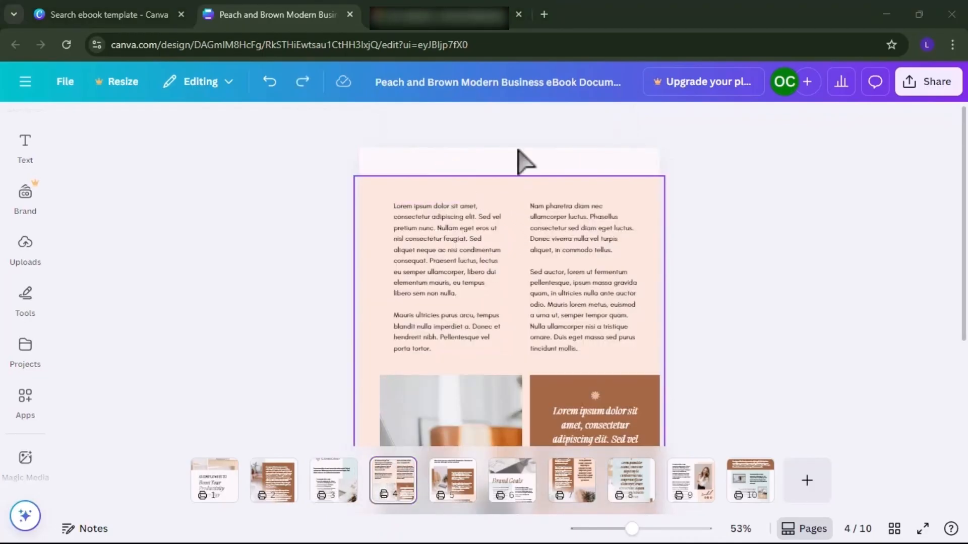
left_click(25, 145)
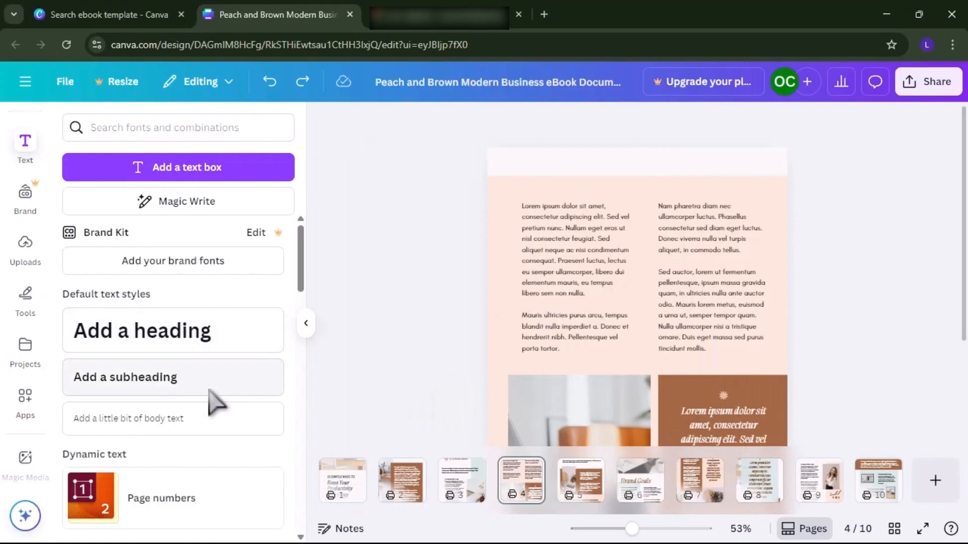
scroll(152, 289, "down", 2)
scroll(109, 275, "up", 2)
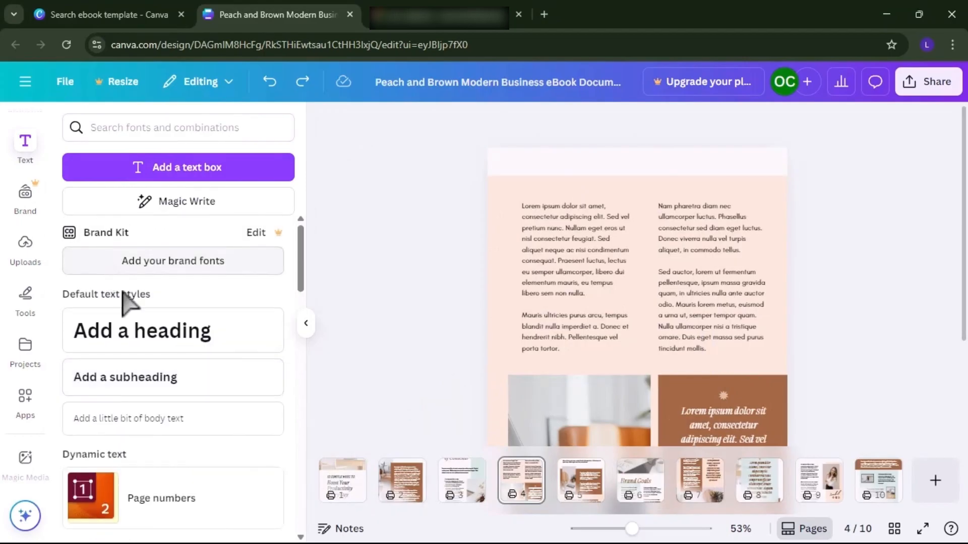
left_click(143, 347)
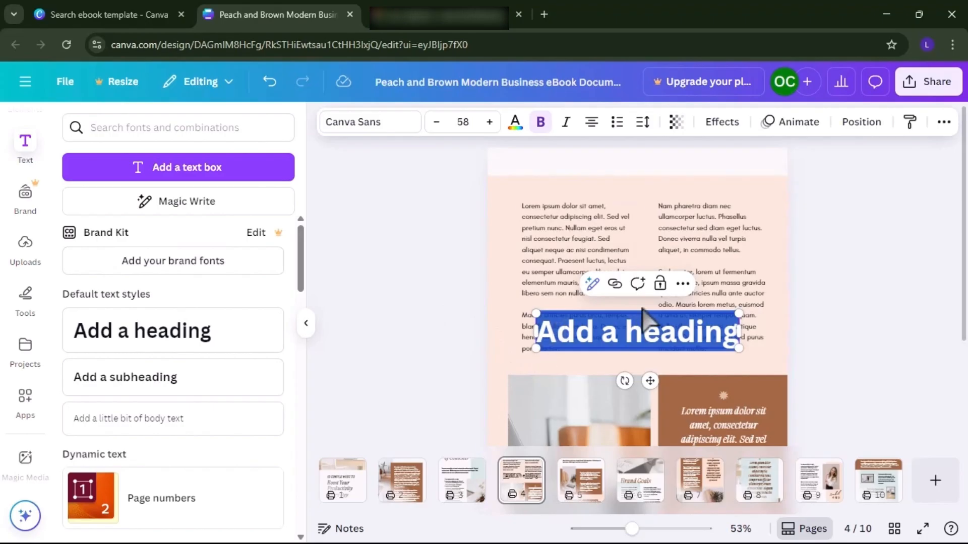
mouse_move(430, 313)
left_mouse_down()
mouse_move(715, 292)
mouse_move(659, 432)
mouse_move(459, 195)
left_mouse_up()
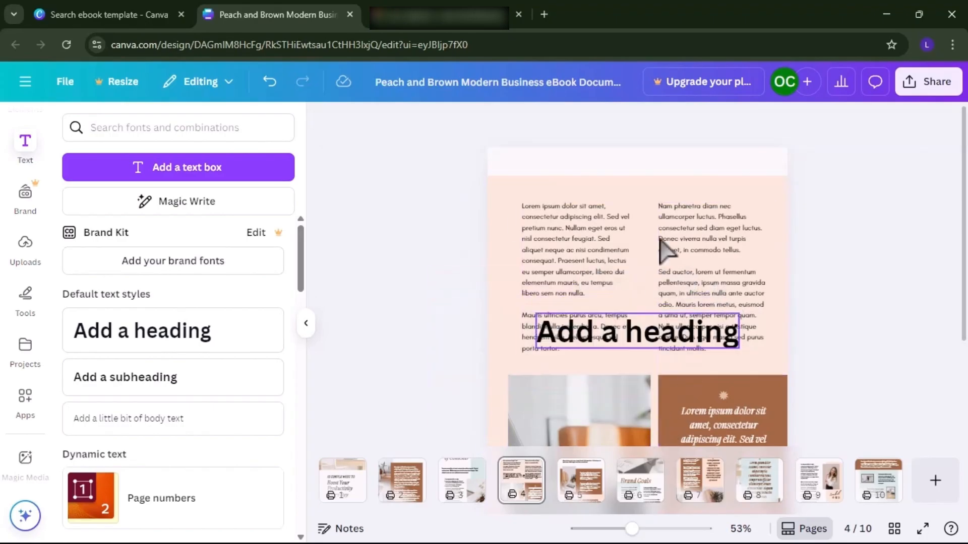
left_click_drag(683, 326, 683, 166)
double_click(616, 161)
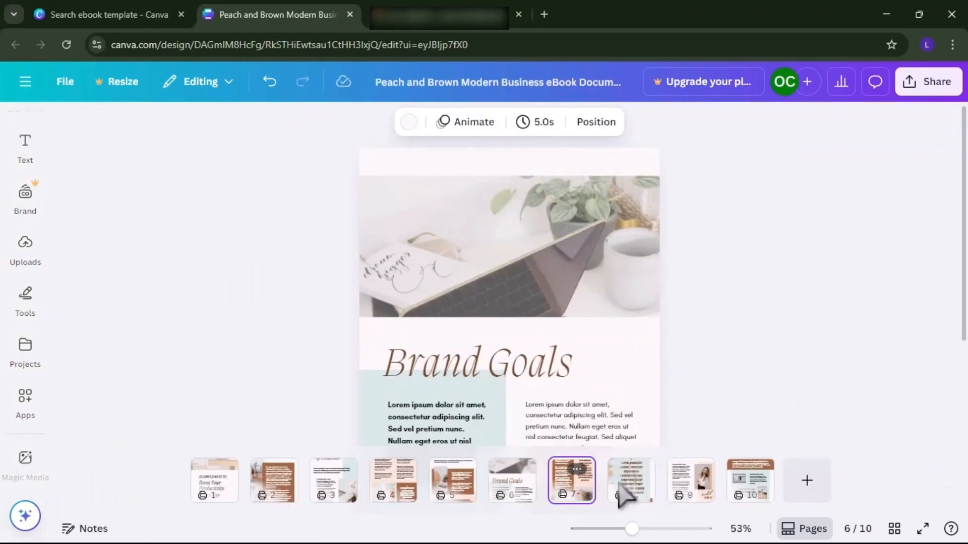
Review all the ebook's pages in the grid overview and add a blank page after the Resources page.
right_click(750, 481)
left_click(734, 275)
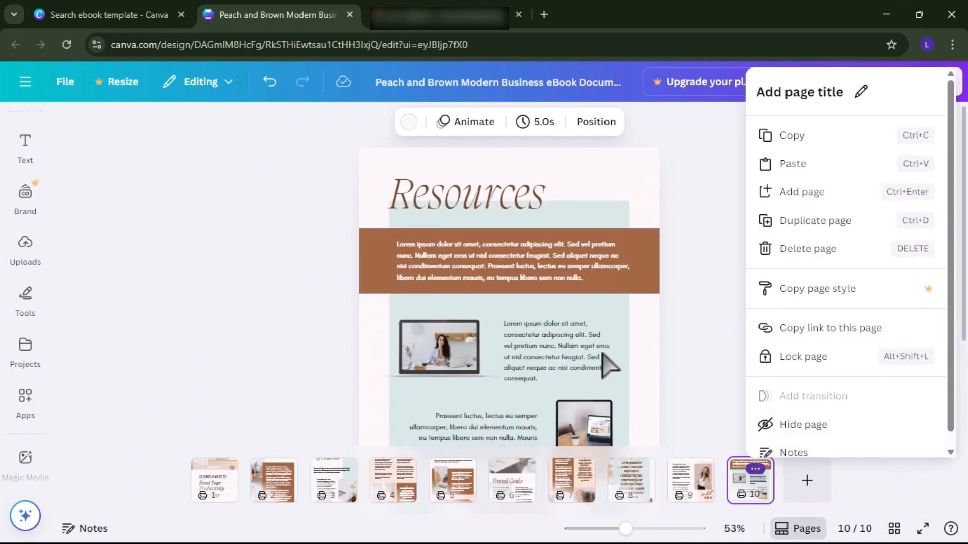
left_click(895, 529)
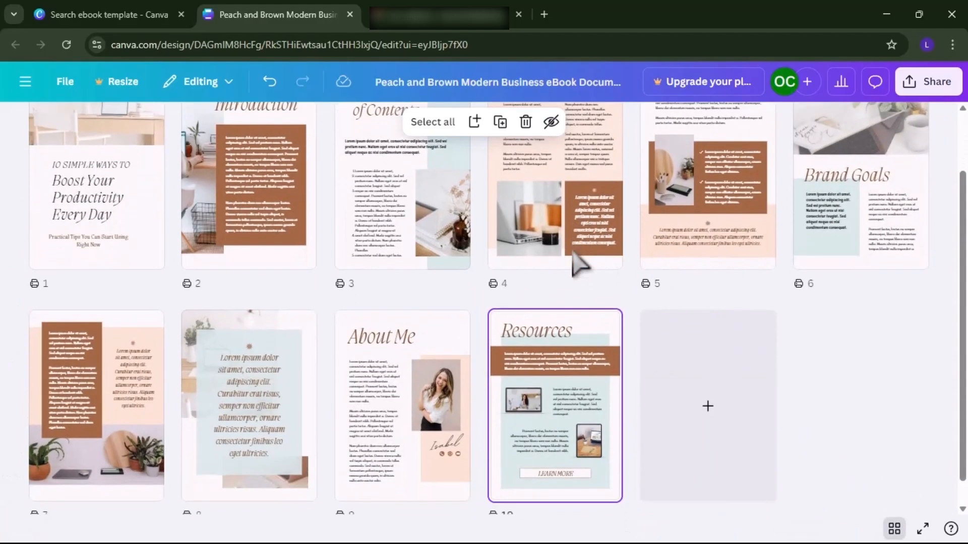
scroll(580, 262, "up", 2)
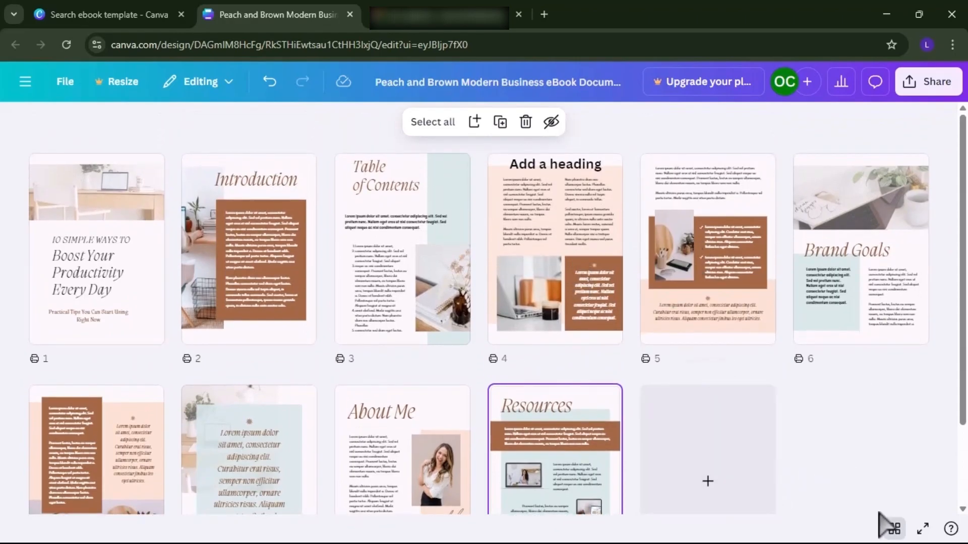
left_click(892, 532)
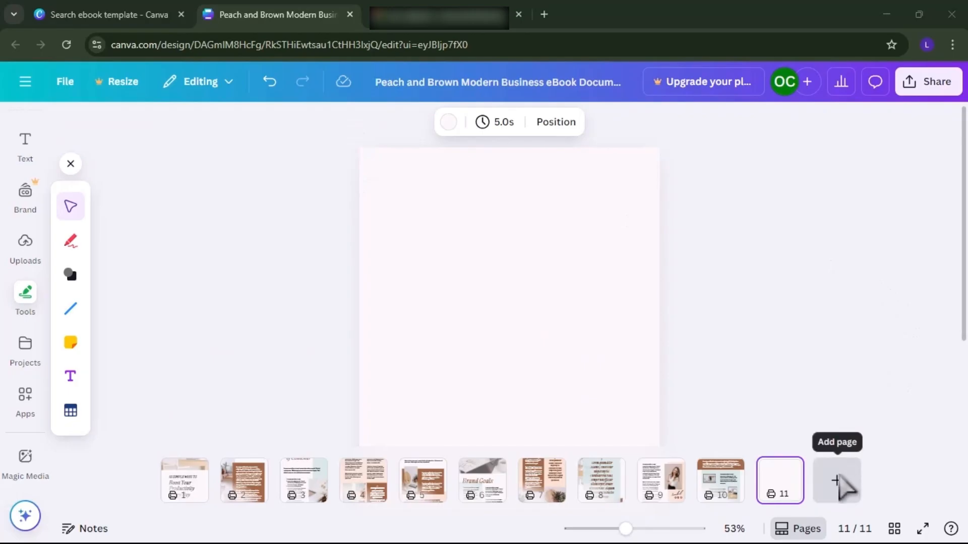
right_click(727, 469)
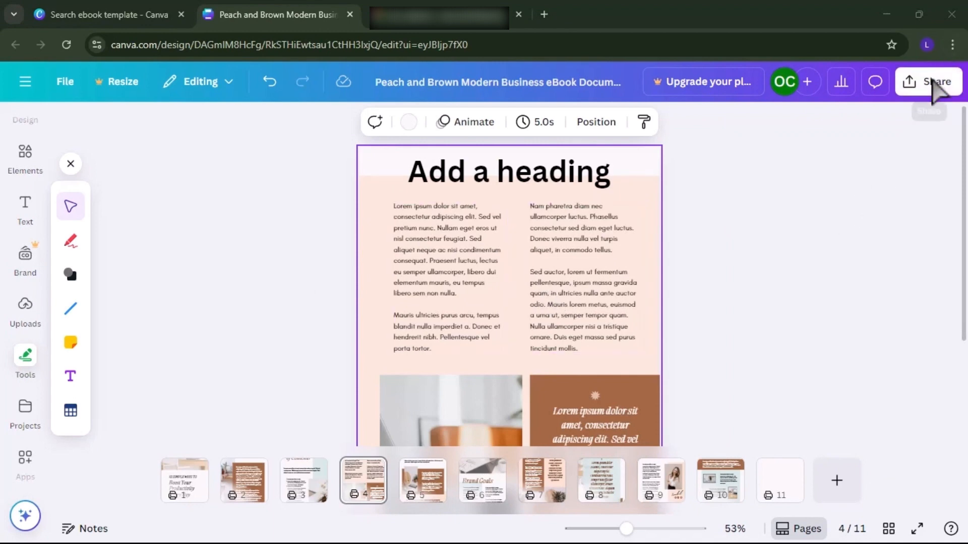
Examine the access level options available for sharing the design.
left_click(933, 82)
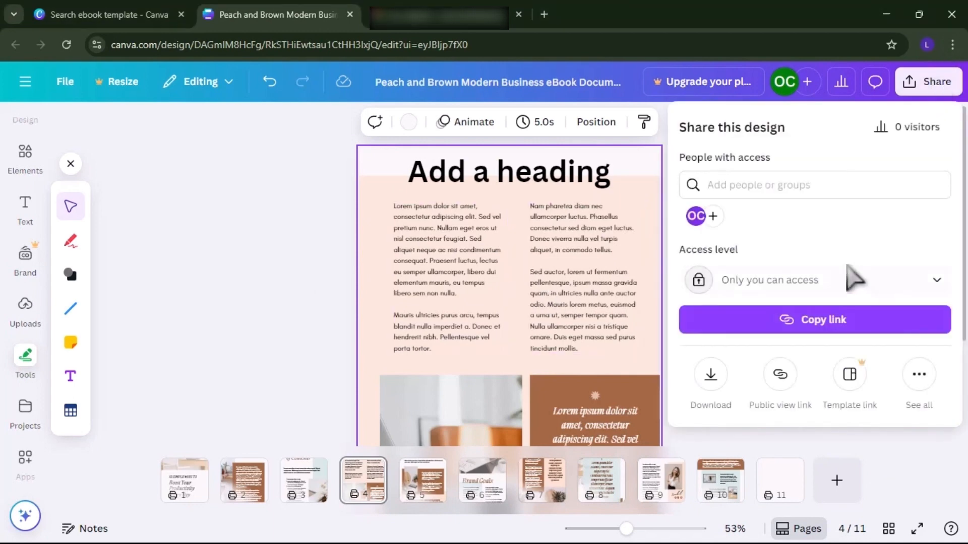
left_click(945, 278)
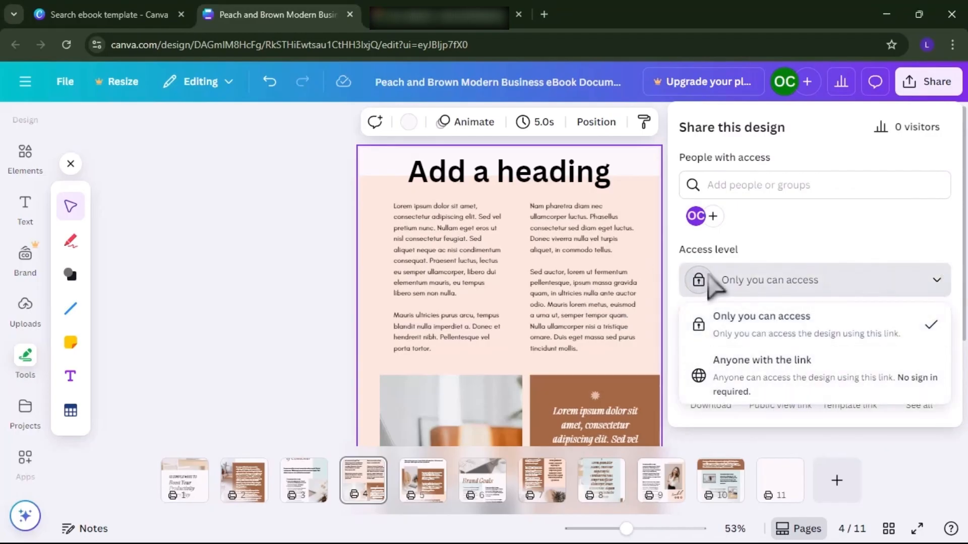
left_click(847, 235)
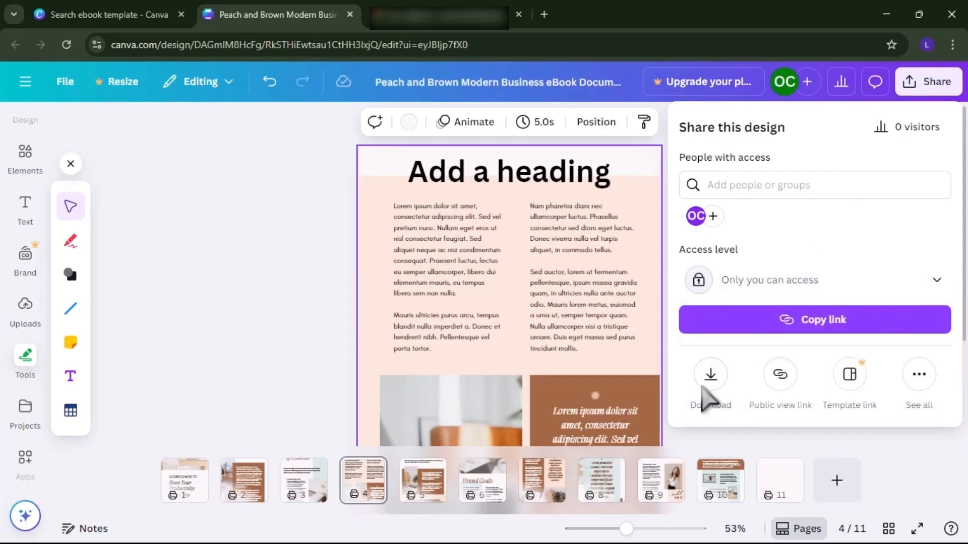
Examine the file types offered for downloading the ebook, leaving the choice unchanged.
left_click(710, 389)
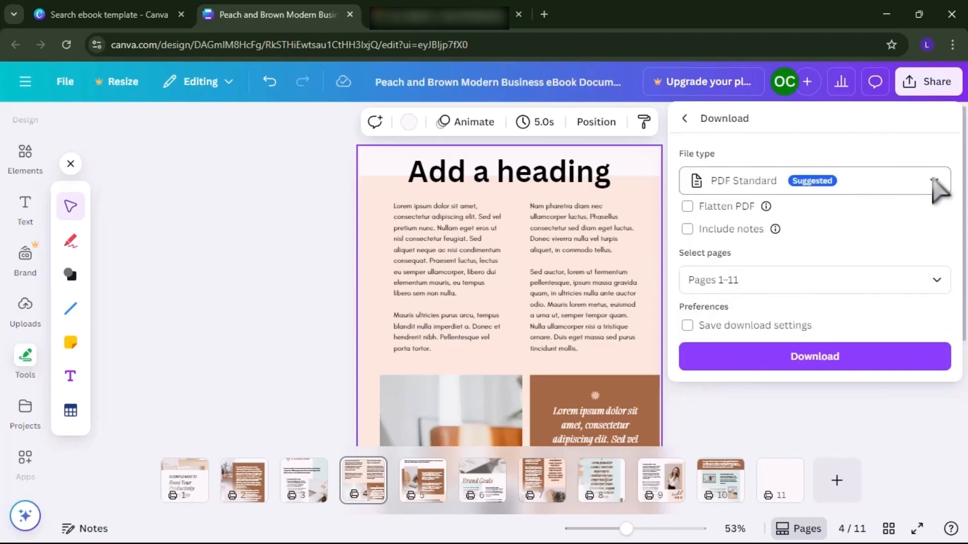
left_click(938, 189)
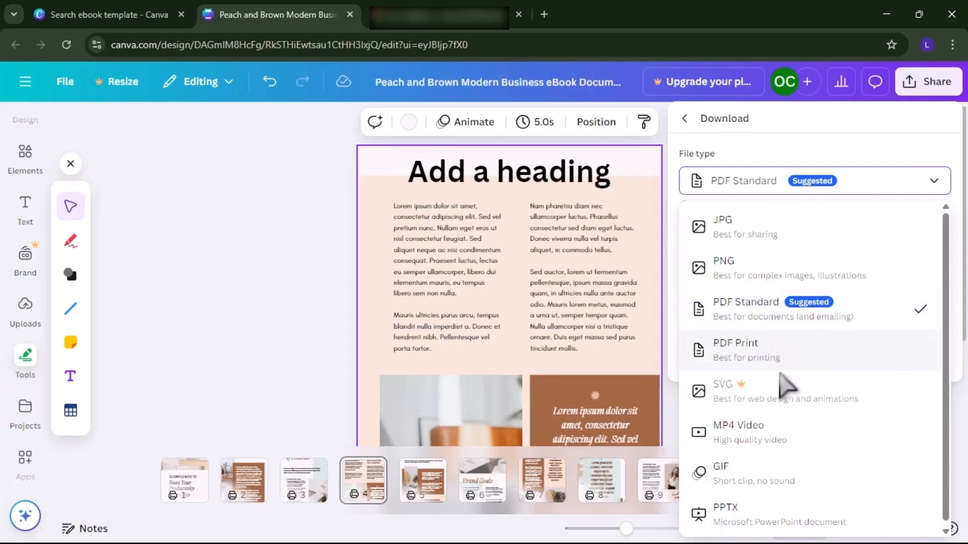
scroll(795, 408, "down", 1)
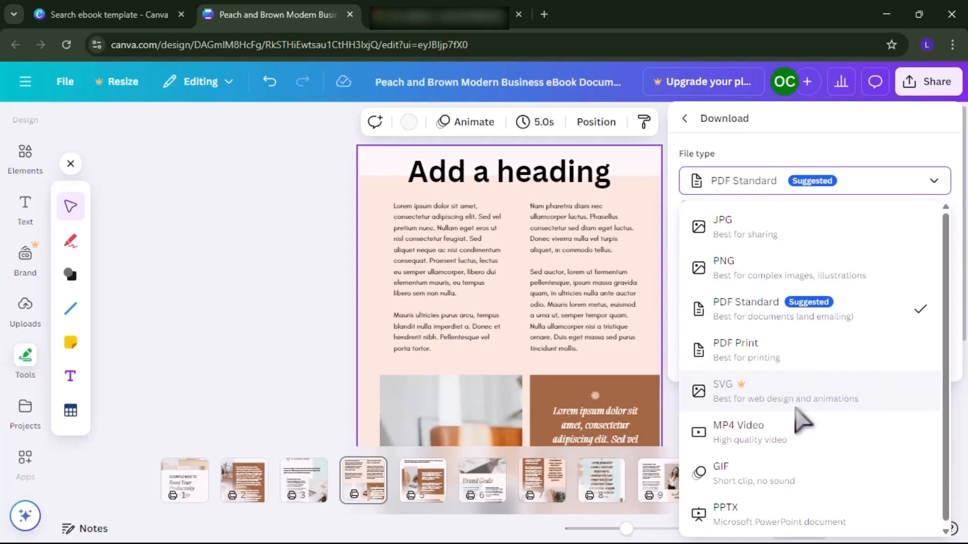
left_click(685, 120)
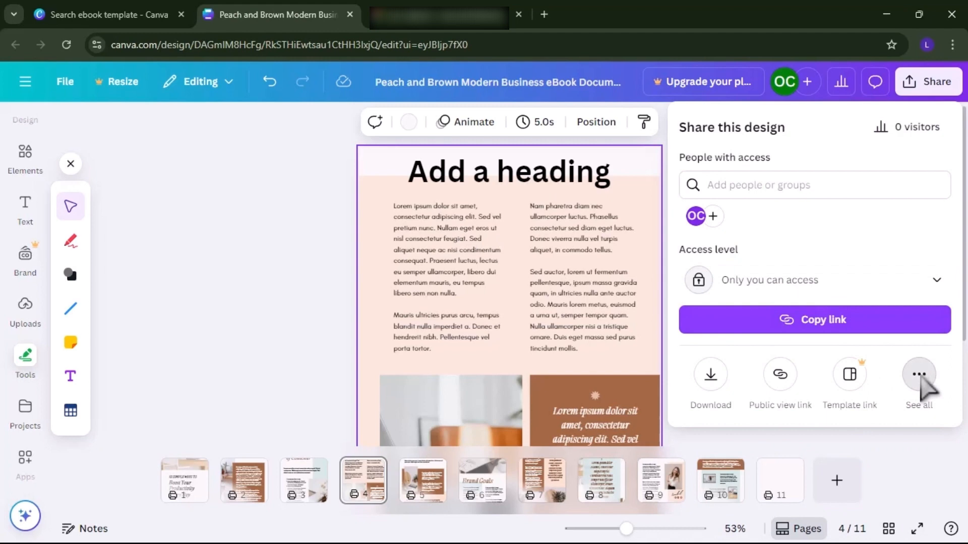
Start a full-screen presentation of the ebook from the current page.
left_click(919, 376)
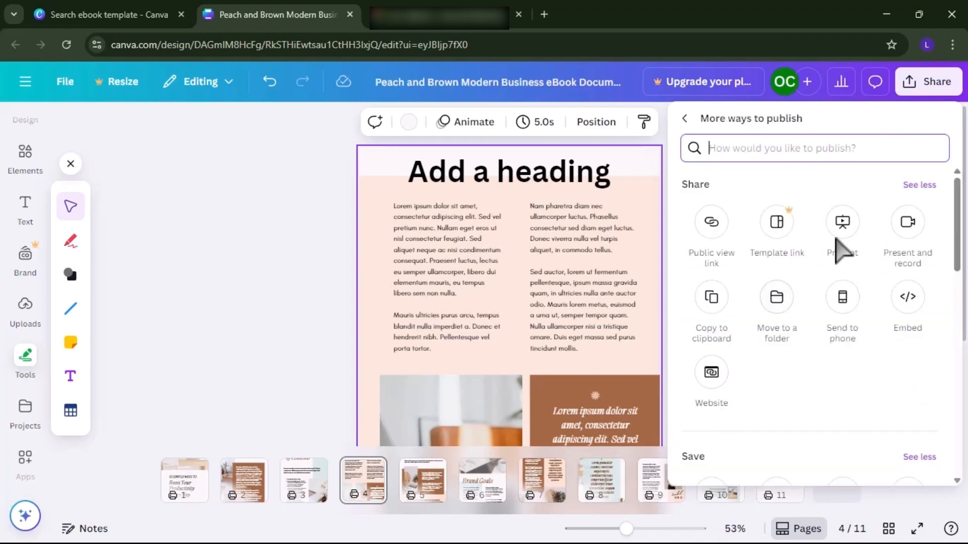
left_click(838, 228)
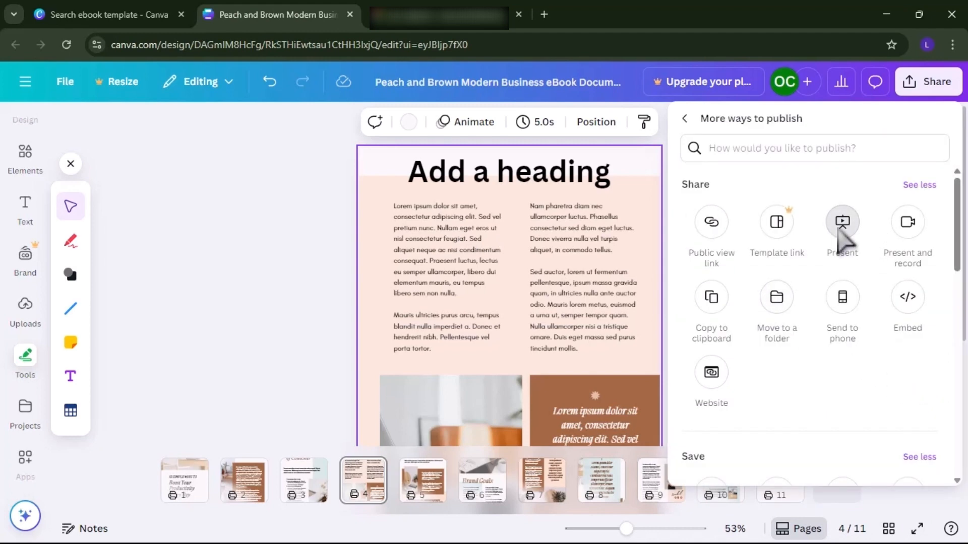
left_click(813, 459)
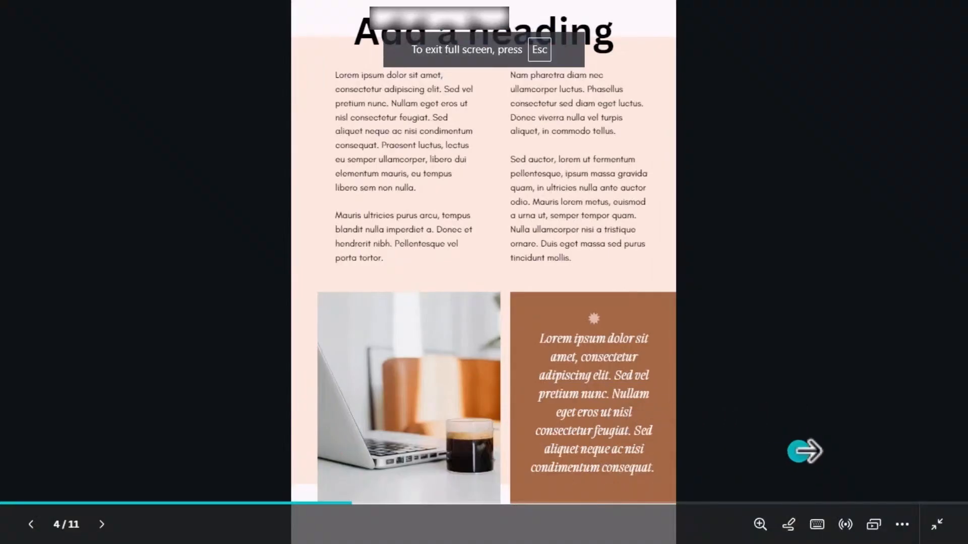
Page back to the Introduction and forward through to the Resources page in the presentation, and exit full screen.
left_click(31, 525)
left_click(31, 524)
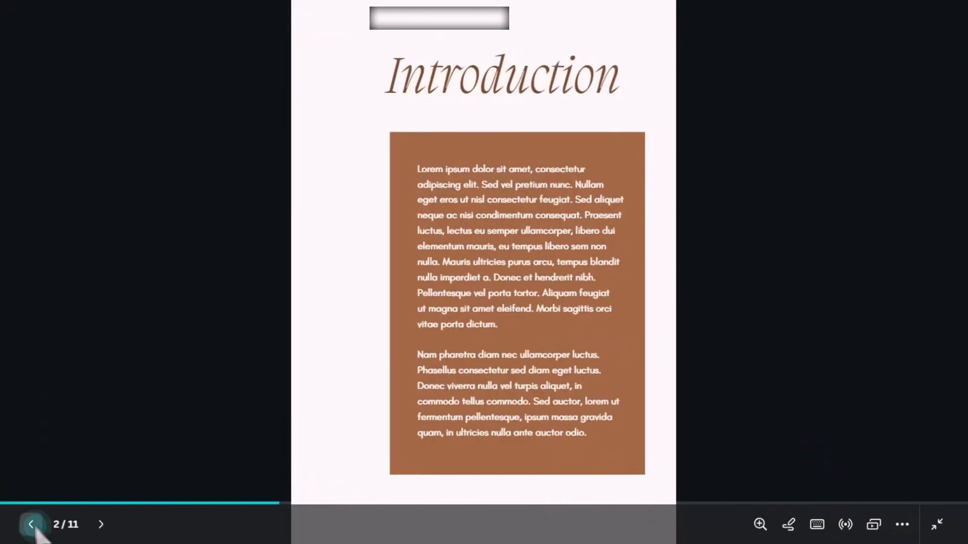
left_click(102, 524)
left_click(101, 524)
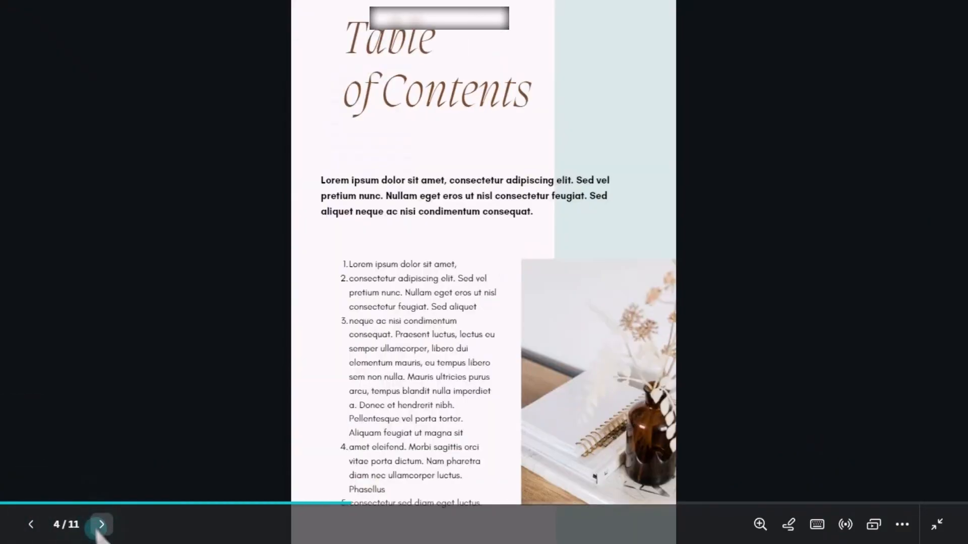
left_click(101, 524)
left_click(102, 524)
left_click(101, 524)
left_click(102, 525)
left_click(102, 524)
left_click(102, 524)
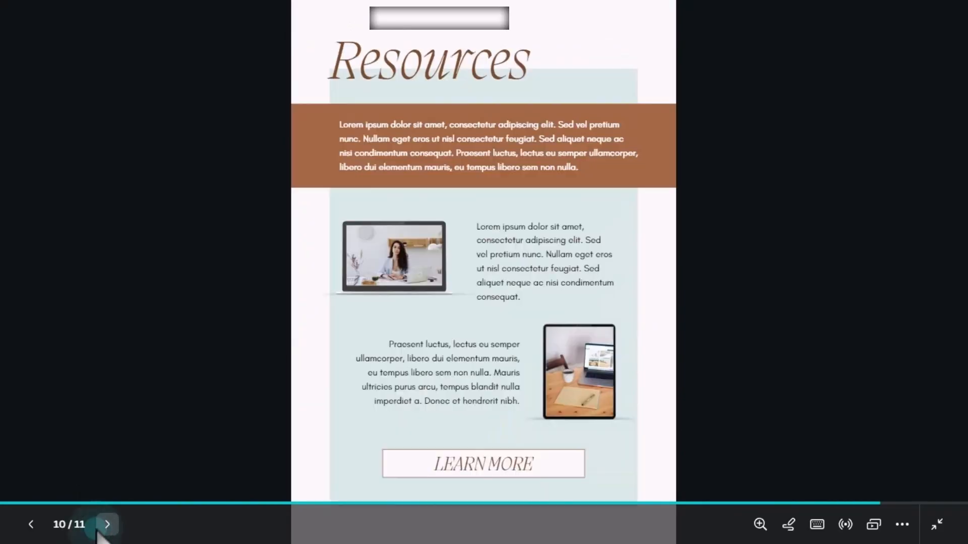
key("Escape")
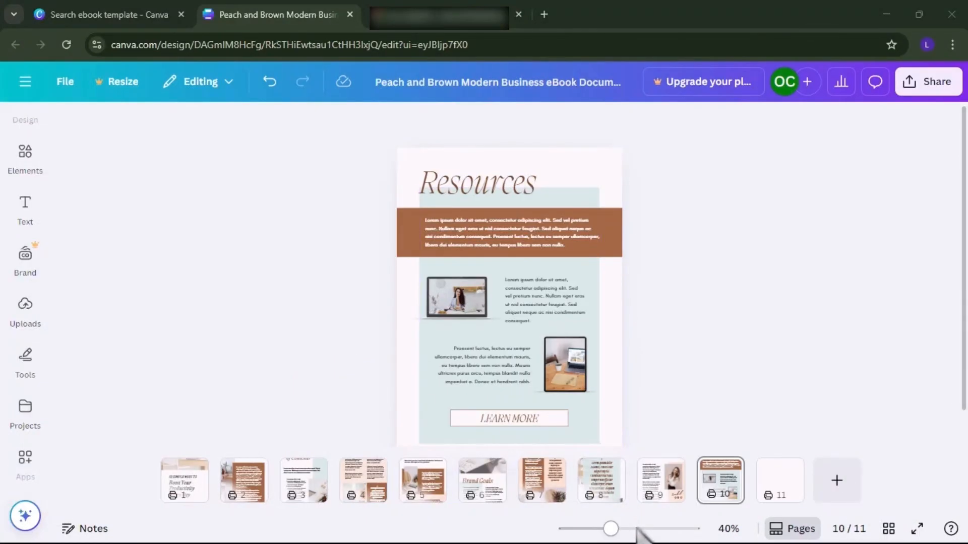
left_click(652, 528)
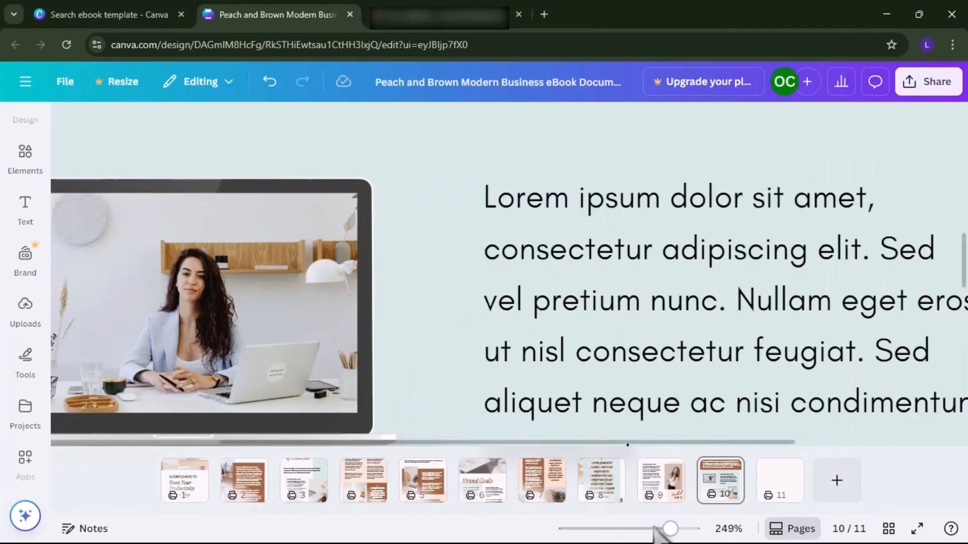
mouse_move(648, 527)
left_mouse_down()
mouse_move(616, 528)
mouse_move(648, 529)
left_mouse_up()
left_click(609, 529)
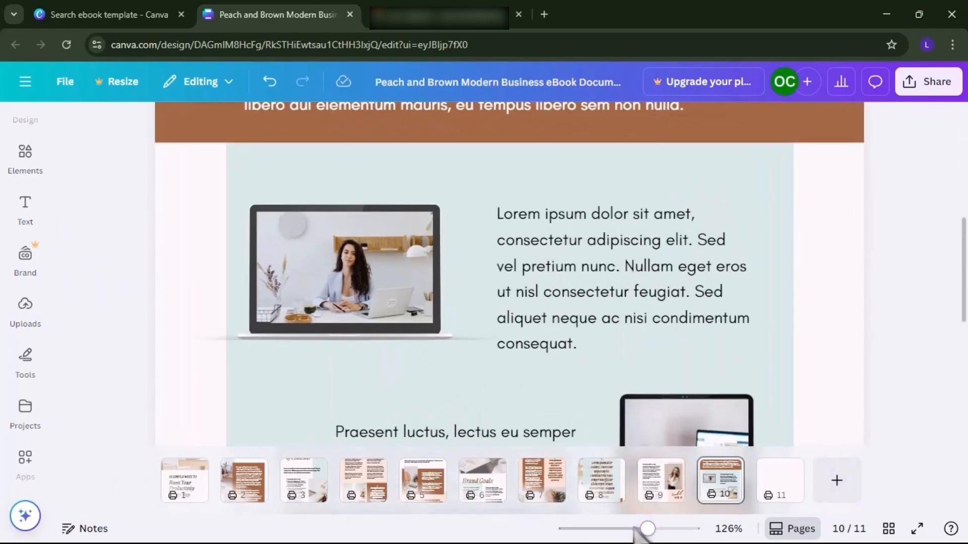
left_click(634, 530)
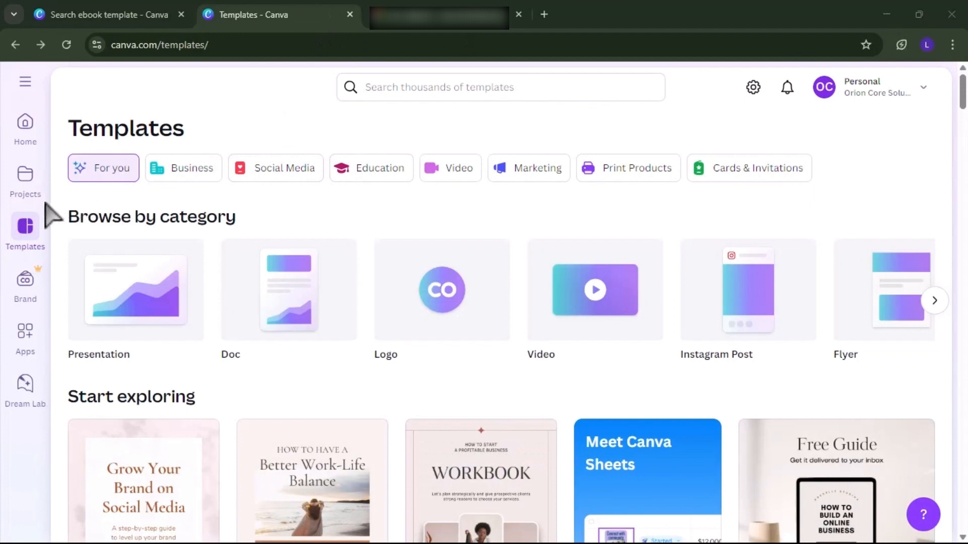
Search the Canva templates for "ebook" and create a blank Ebook Cover design.
left_click(31, 237)
left_click(419, 81)
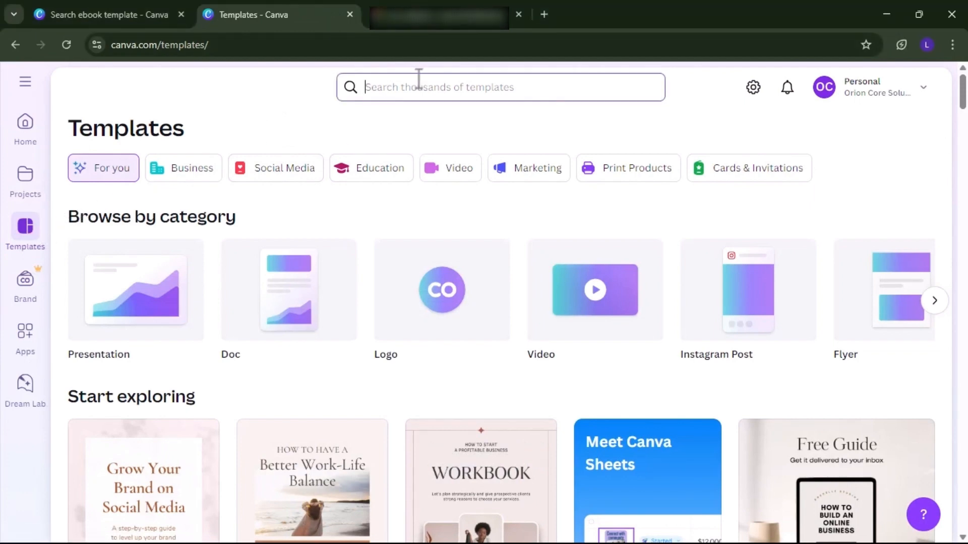
type("ebook")
key("Return")
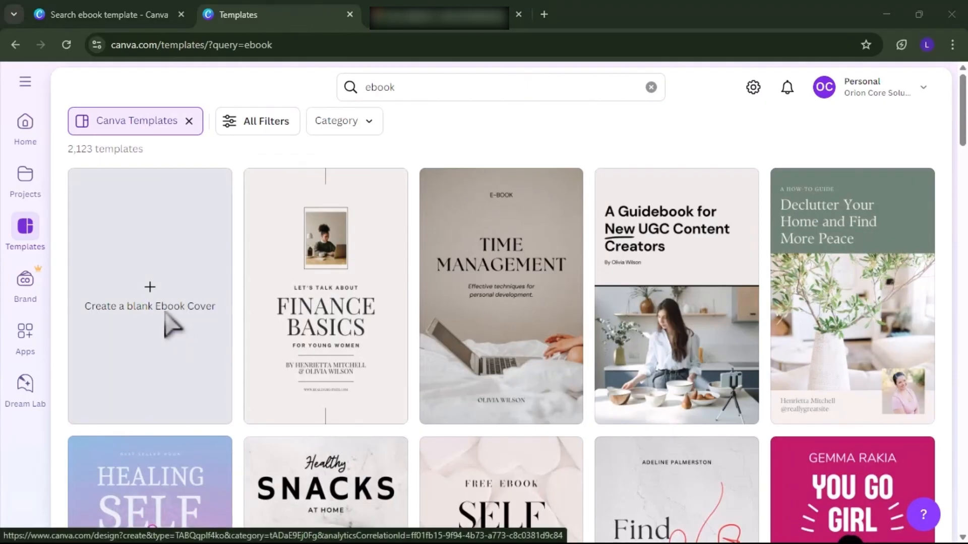
left_click(165, 313)
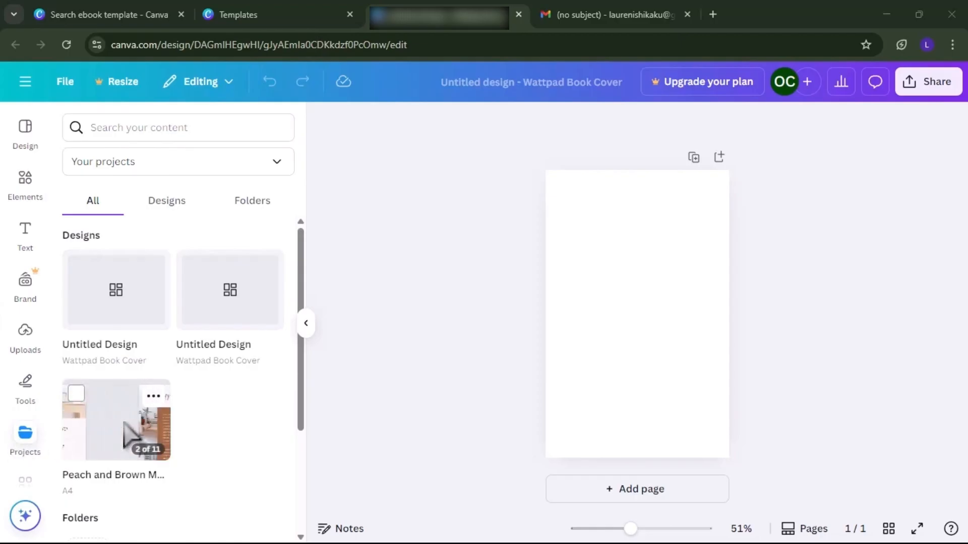
Open the Peach and Brown Modern Business eBook project's page thumbnails inside the new blank design.
left_click(125, 426)
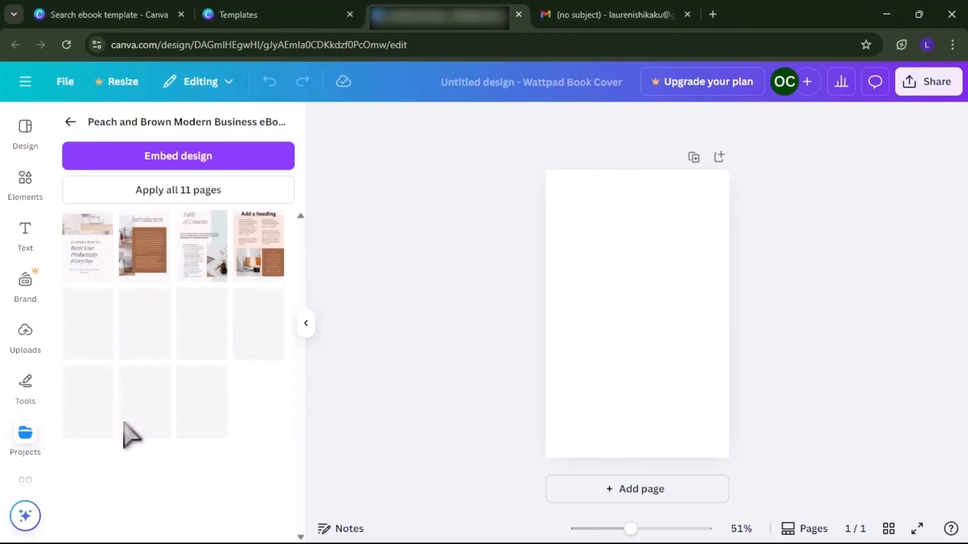